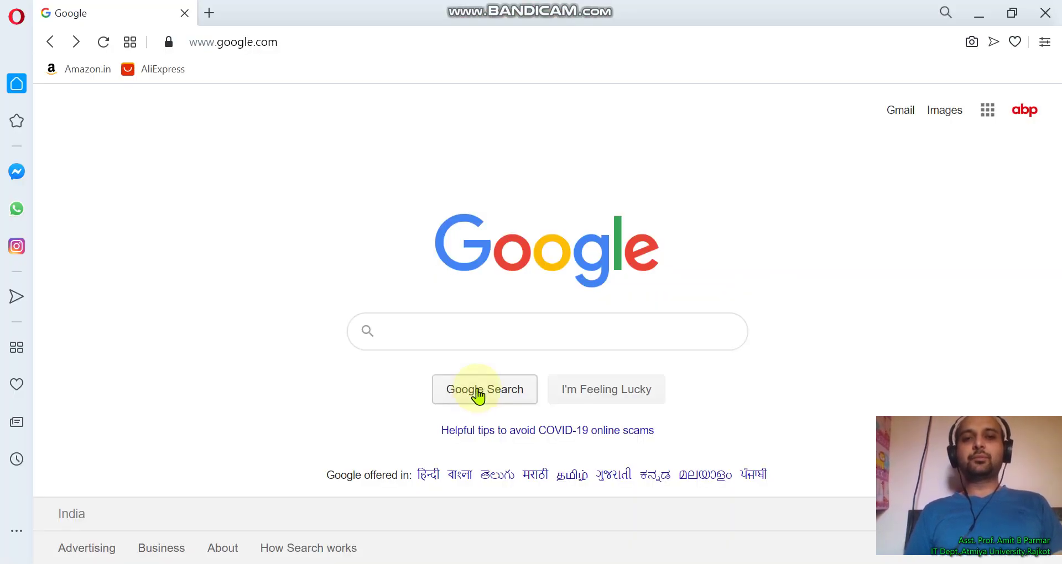
Search Google for 'google form'
click(482, 338)
text(google )
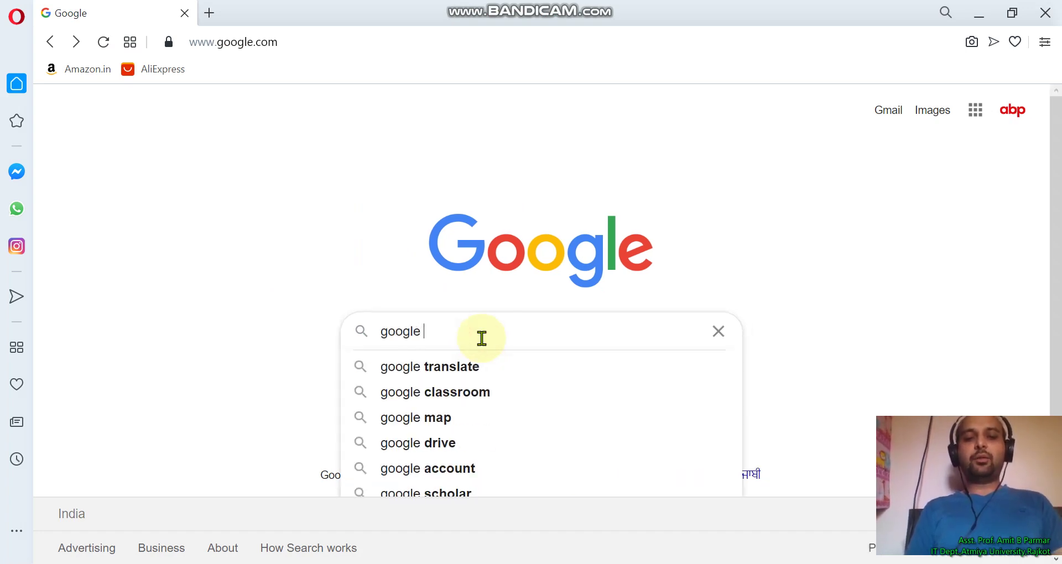
text(form)
key(Return)
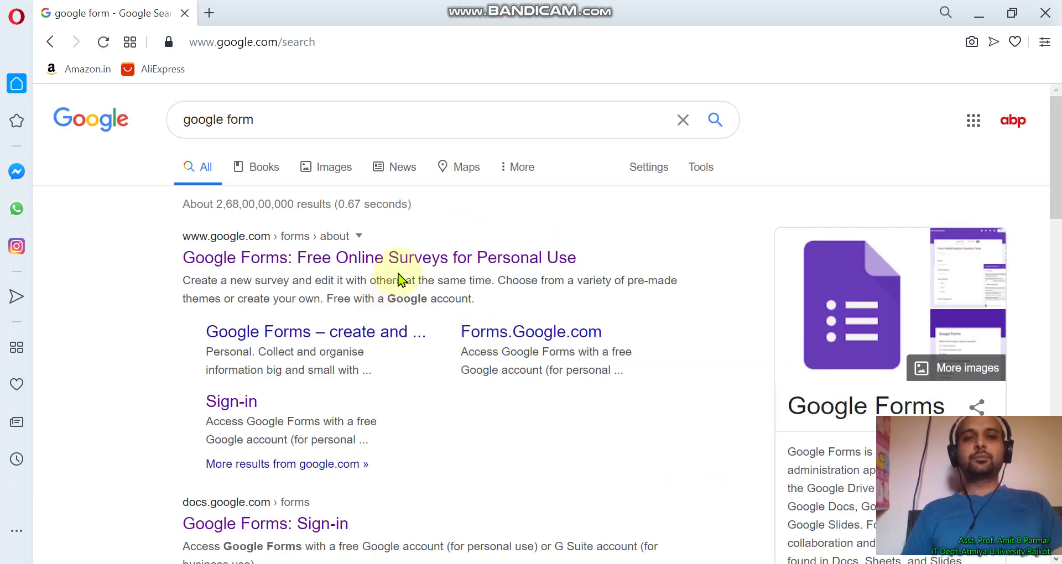
Open Google Forms from the search results and create a new Blank Quiz
click(407, 260)
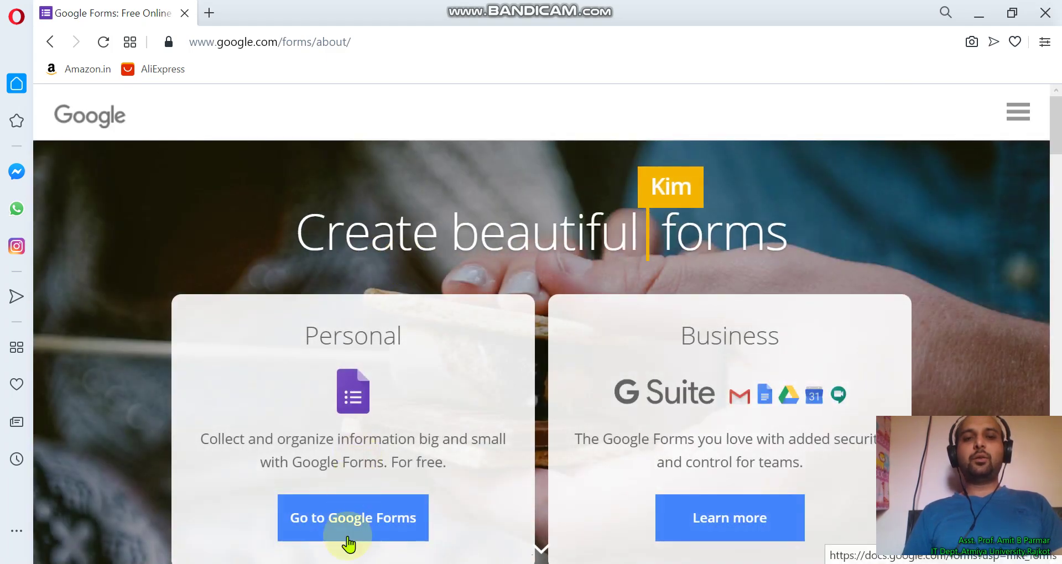
click(357, 524)
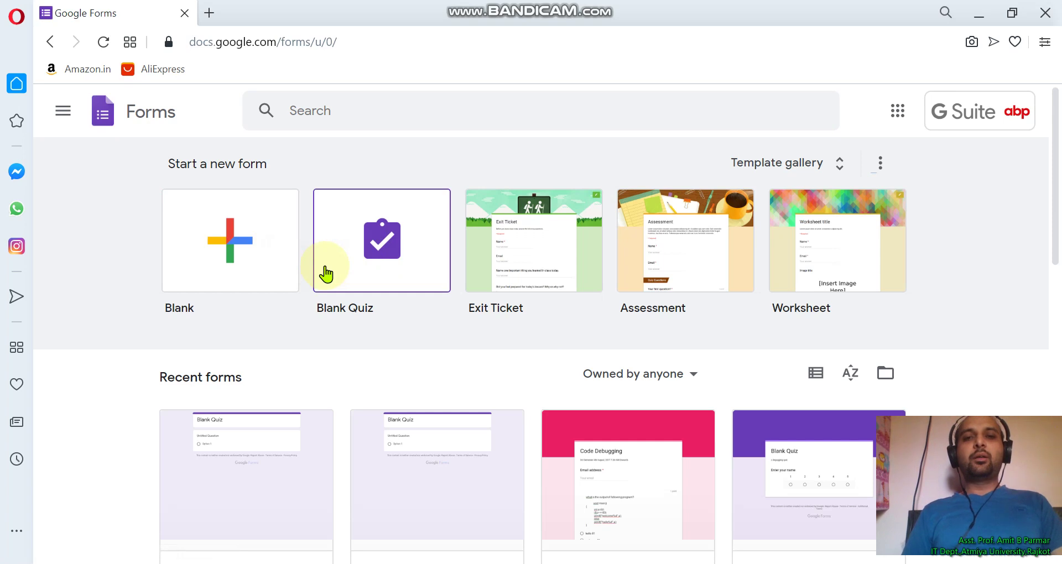
click(357, 276)
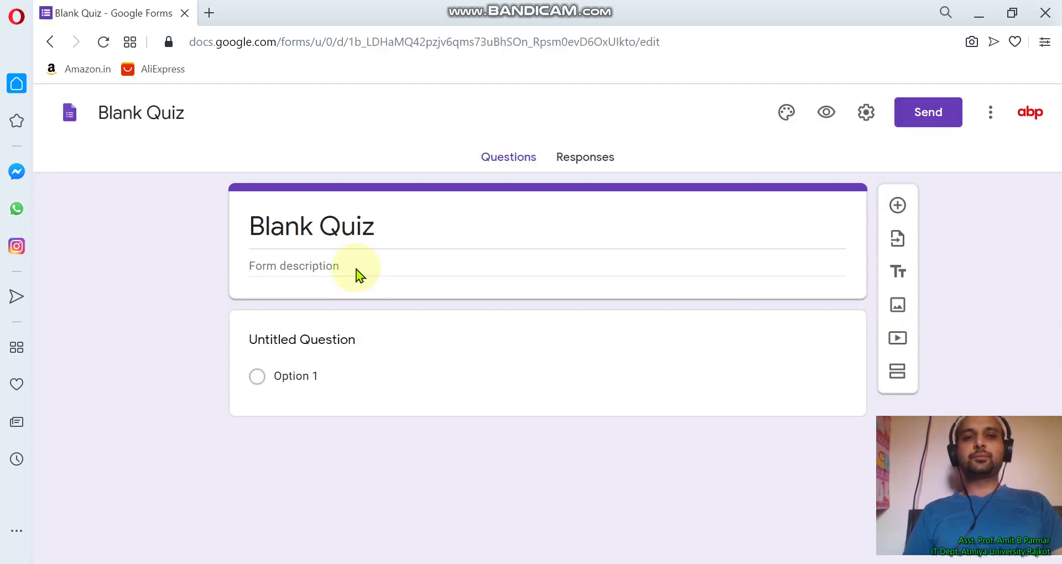
Title the quiz 'ASP .Net' and give it the description 'Test 2'
click(379, 228)
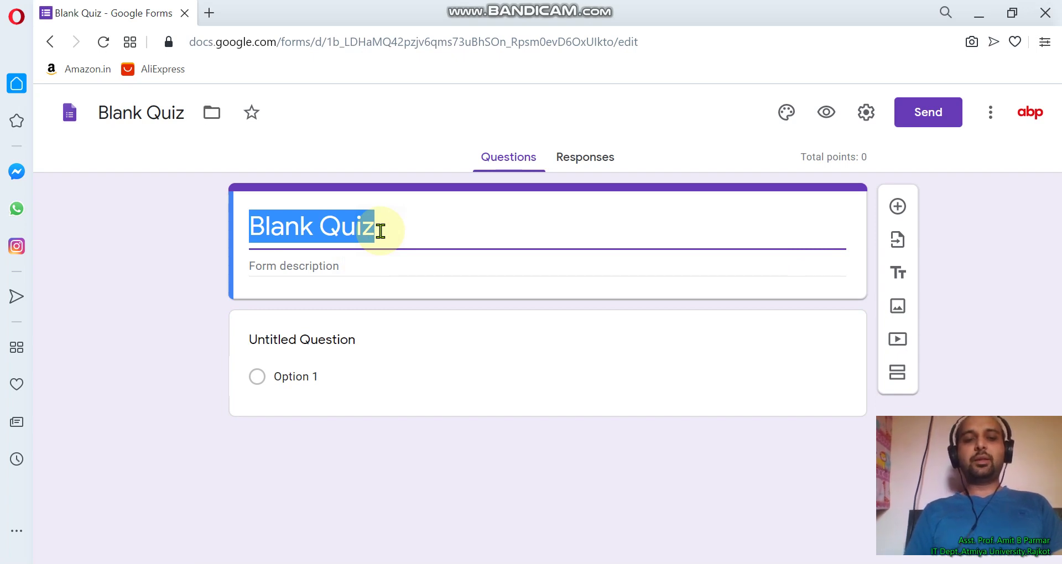
text(ASO)
key(BackSpace)
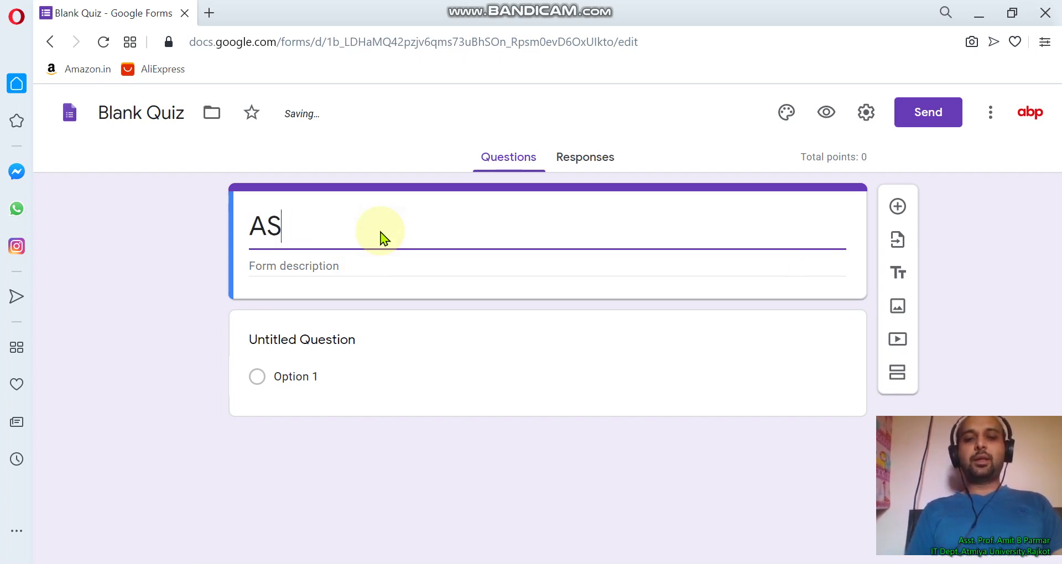
text(P .Net)
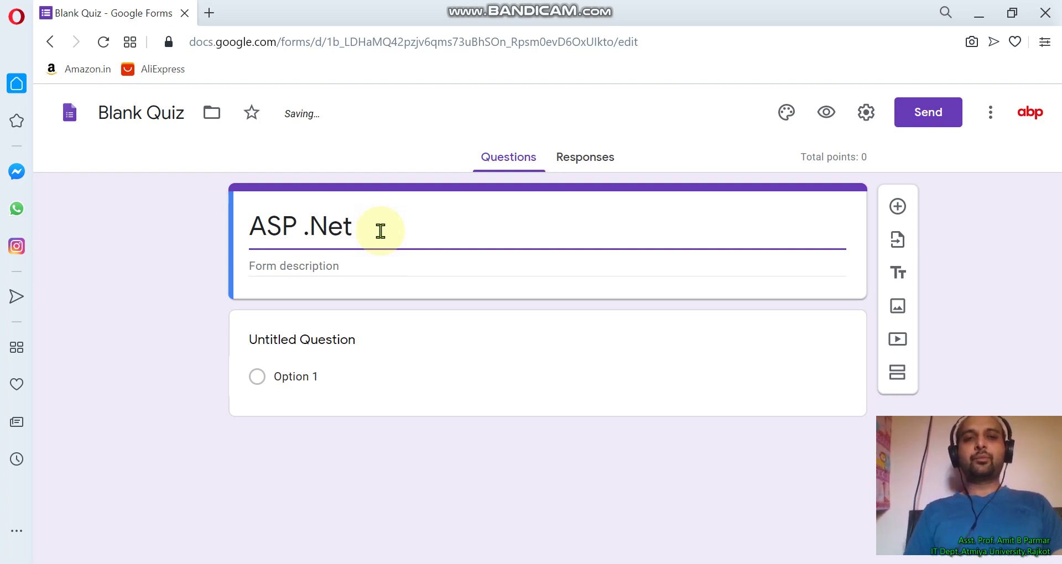
click(349, 271)
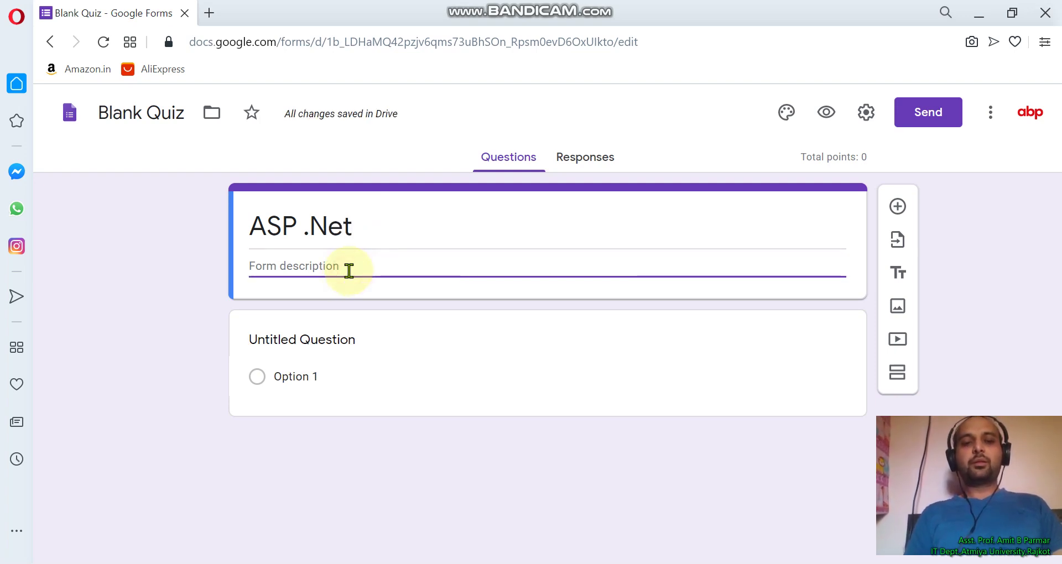
text(Test 2)
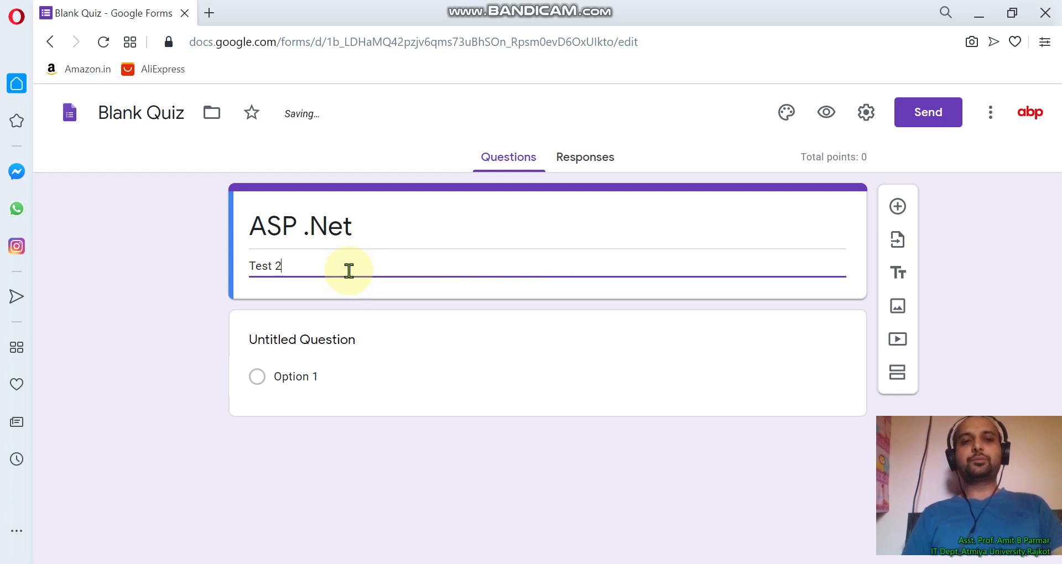
Keep the first question as Multiple choice and title it 'What is the full form of ASP?'
click(332, 340)
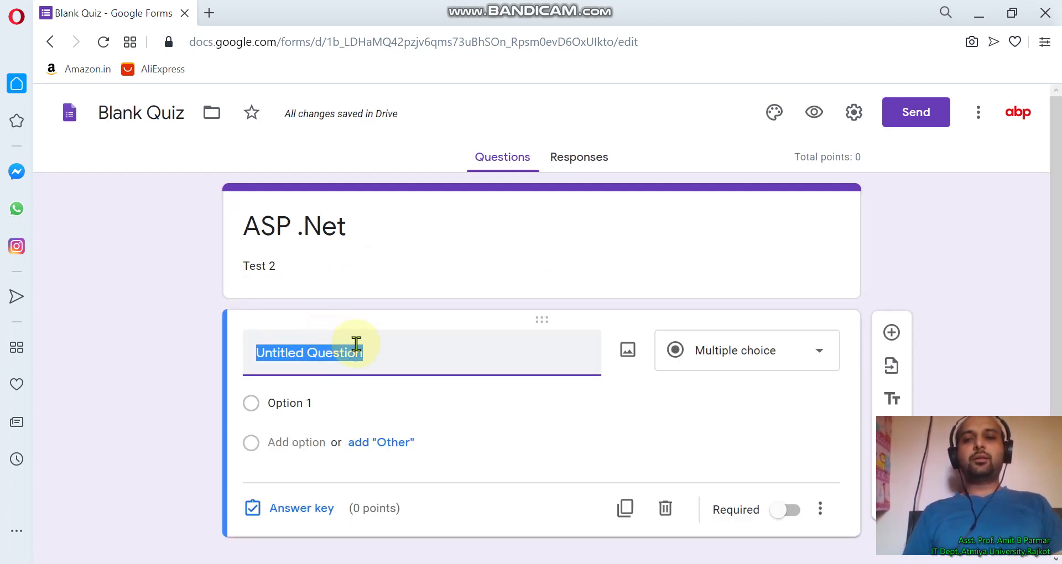
click(795, 357)
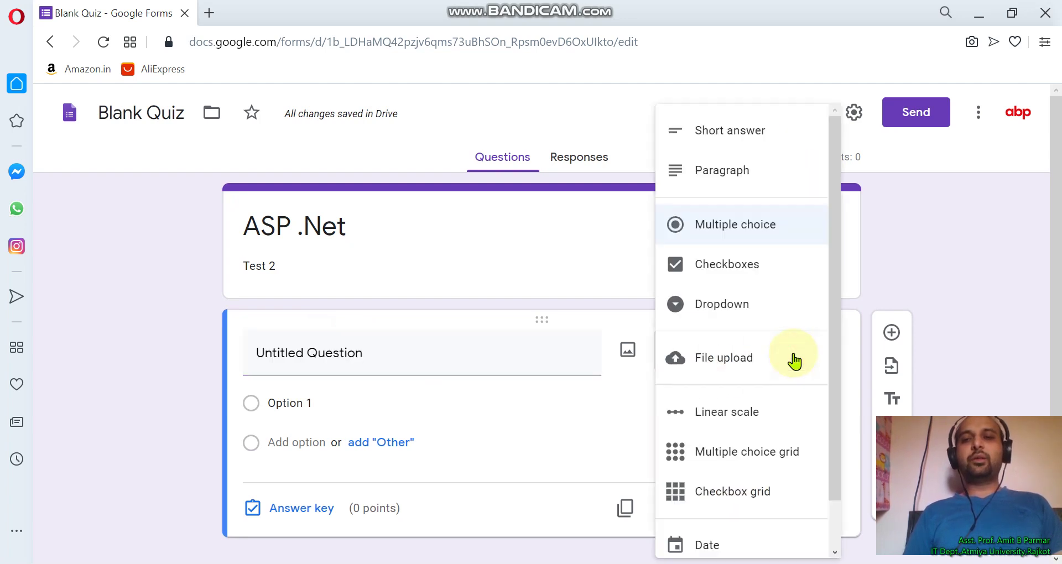
click(755, 227)
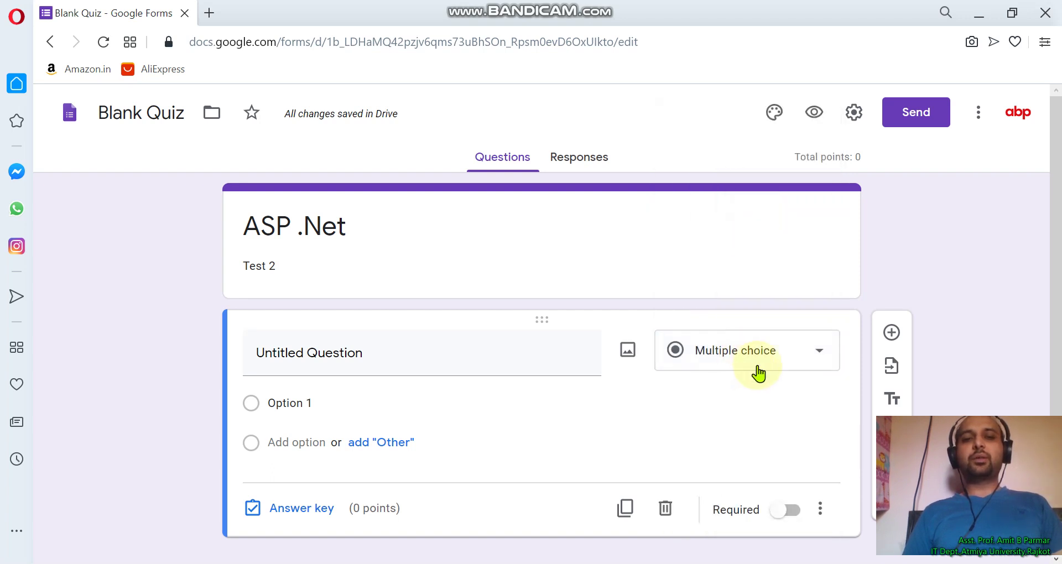
click(402, 363)
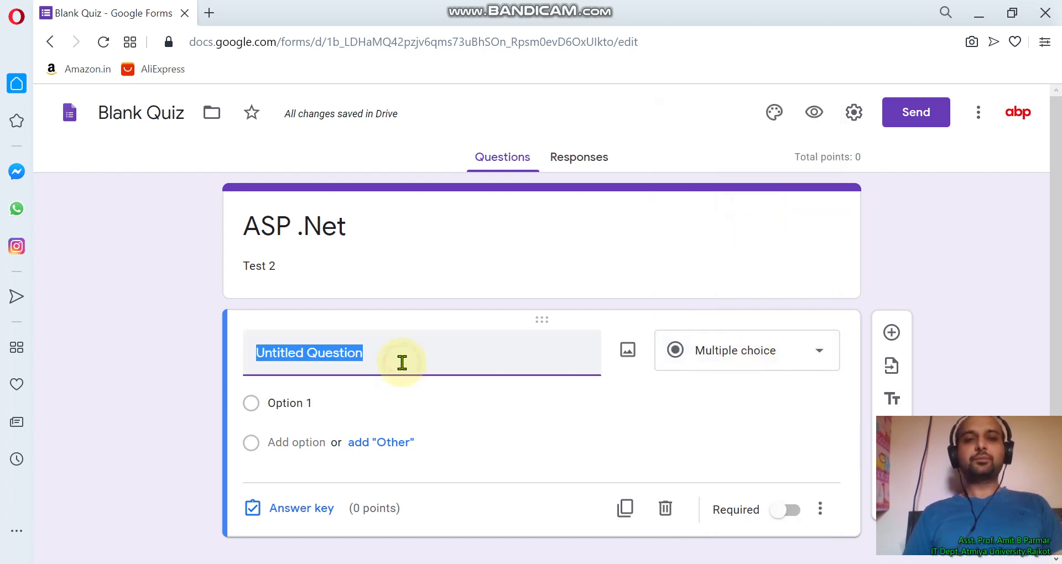
text(What us)
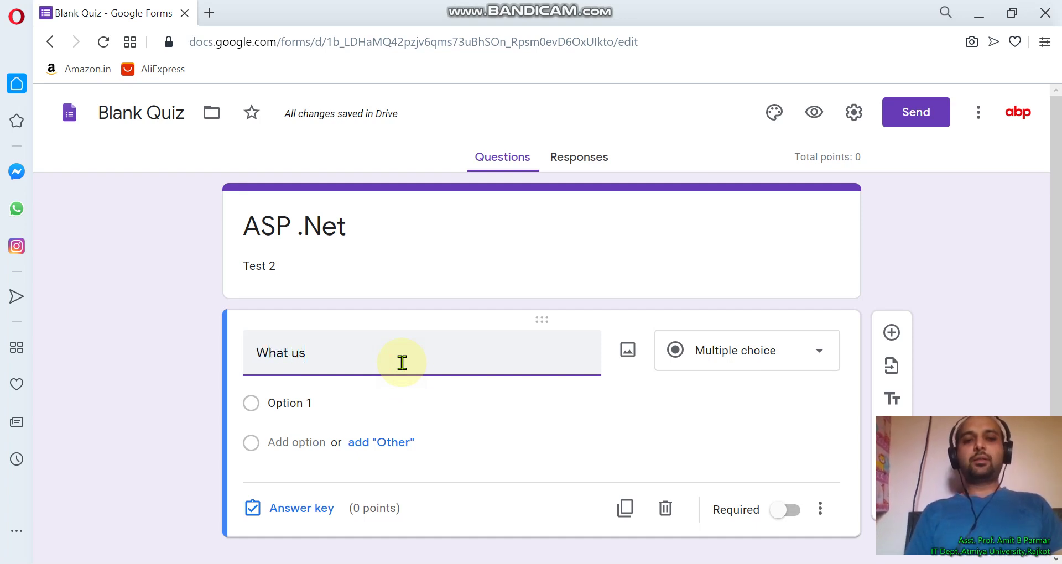
key(BackSpace)
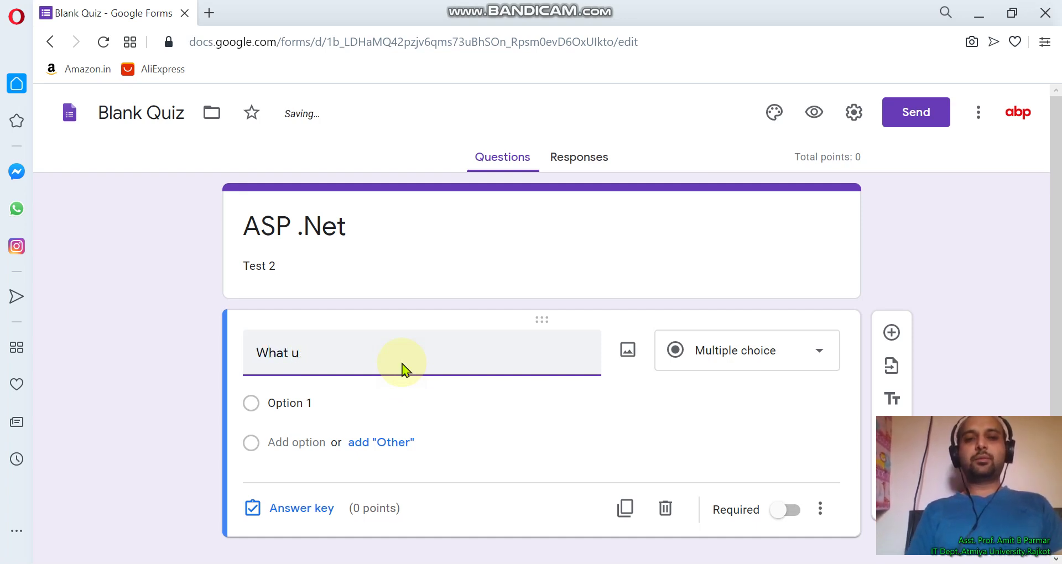
text(is the full)
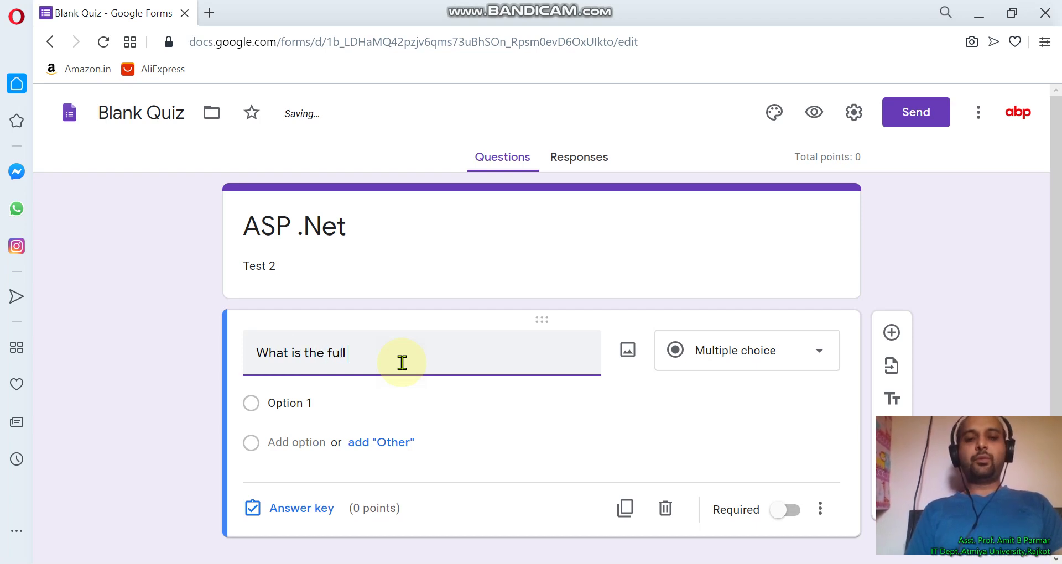
text( form of ASP?)
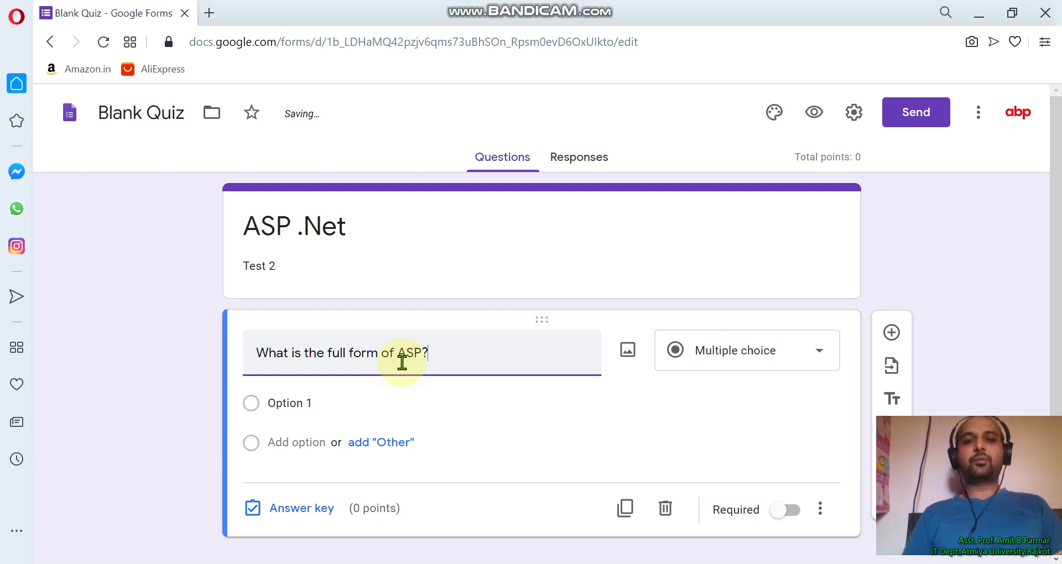
click(305, 401)
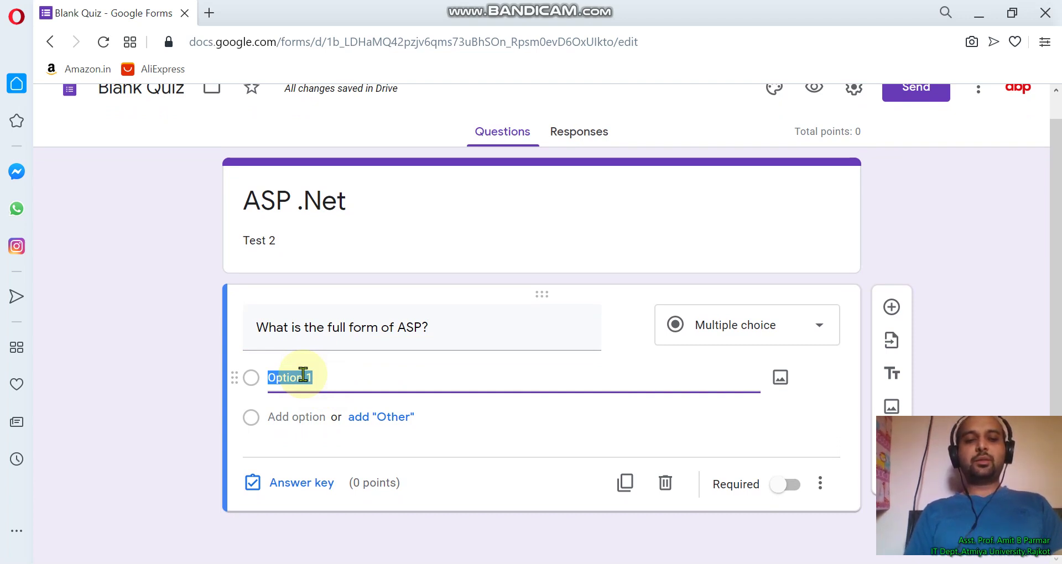
Add options Activex Server Page, Active Server Page, Active Simple Page and Active Server Panel
text(Activex)
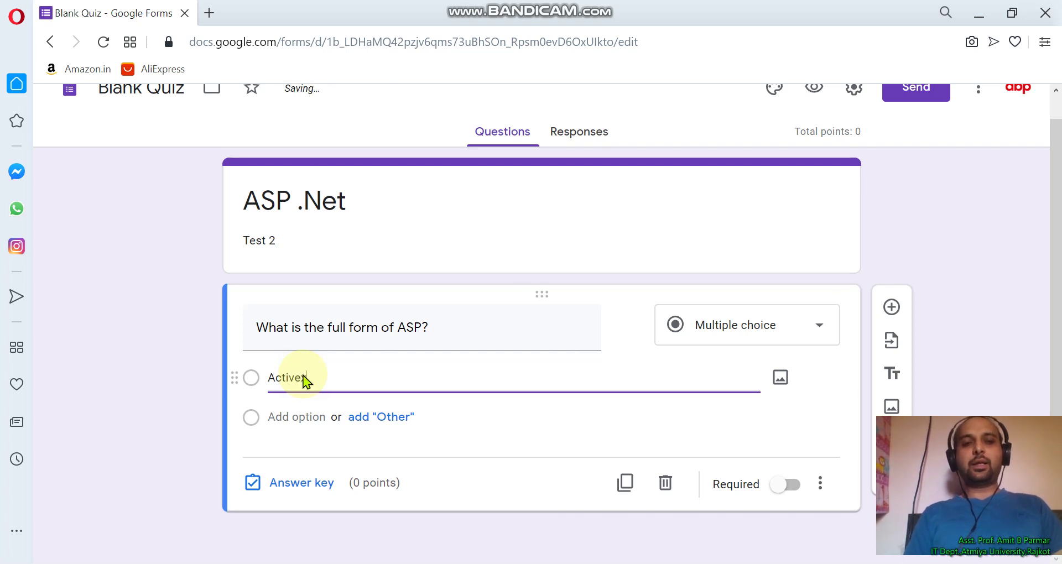
text( Server Page)
click(299, 416)
text(Active Ser)
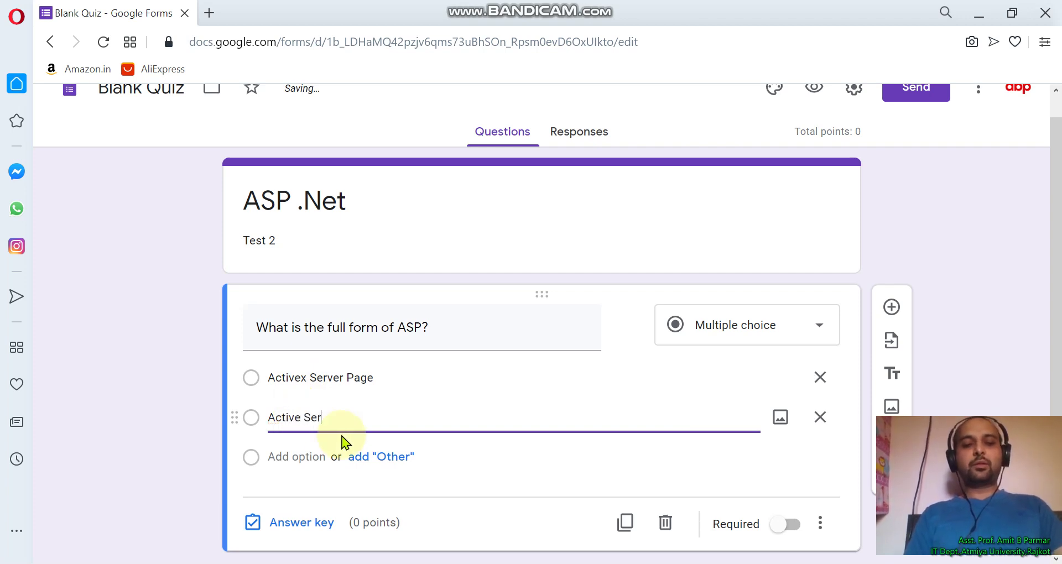
text(Page)
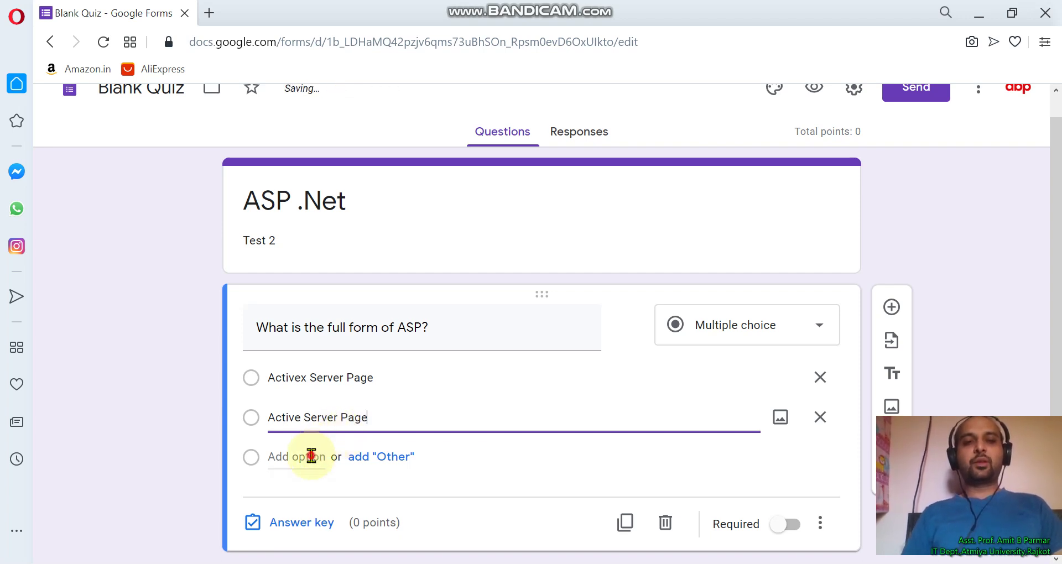
click(310, 457)
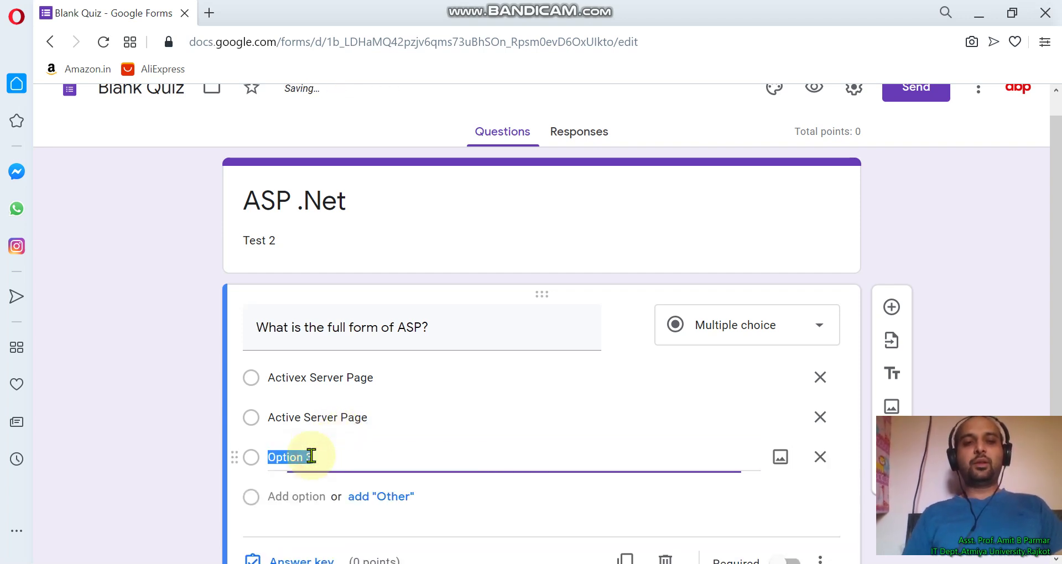
text(Active Simple)
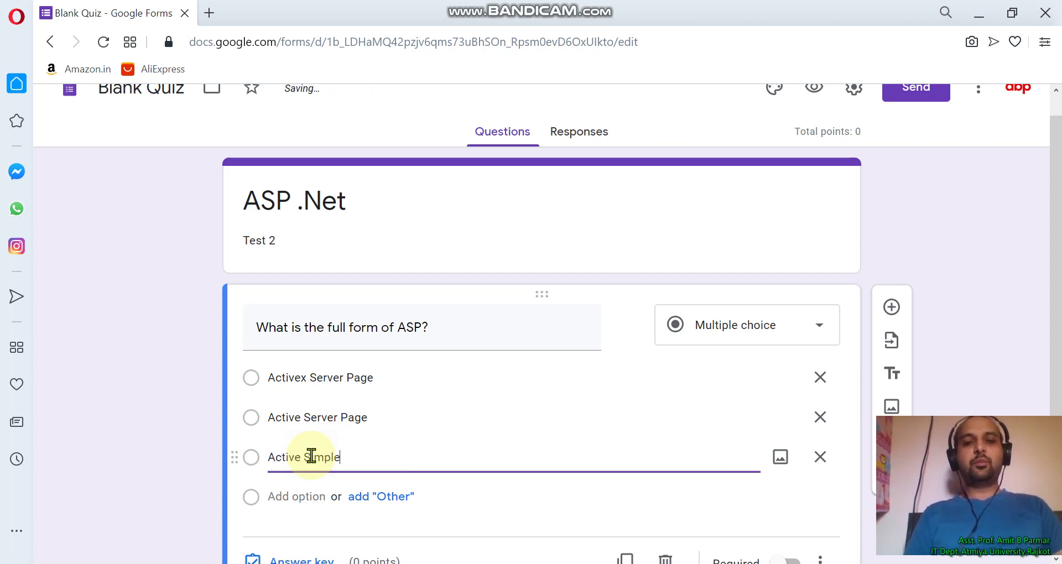
text( Page)
click(296, 496)
text(Active Server)
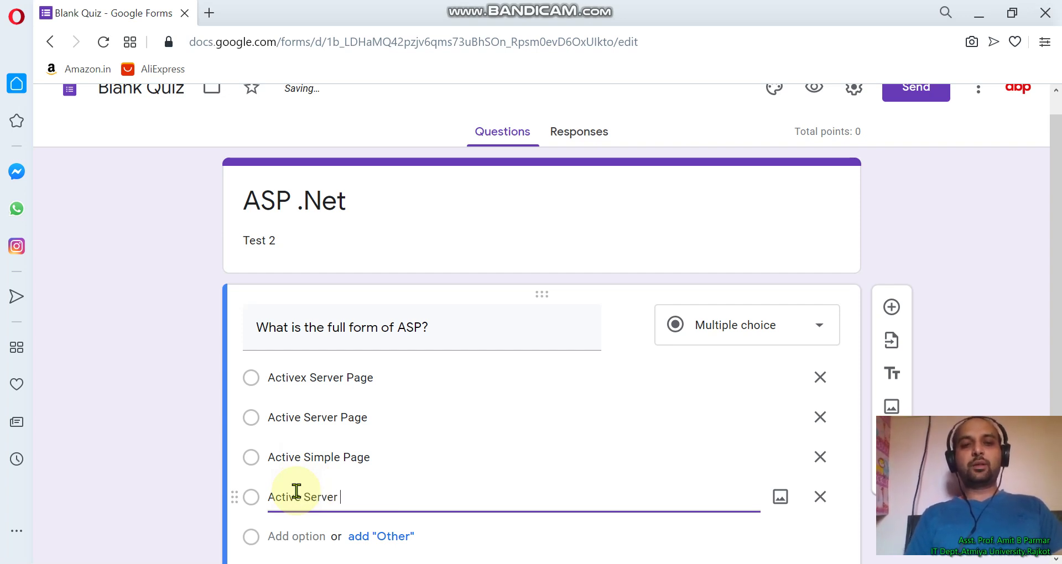
text( Panel)
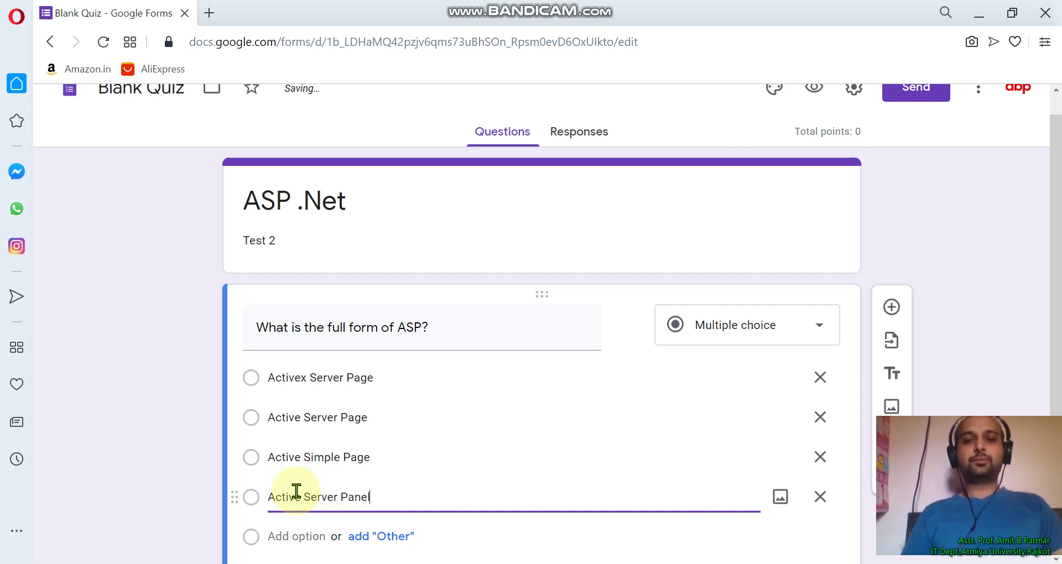
scroll(583, 494, down, 2)
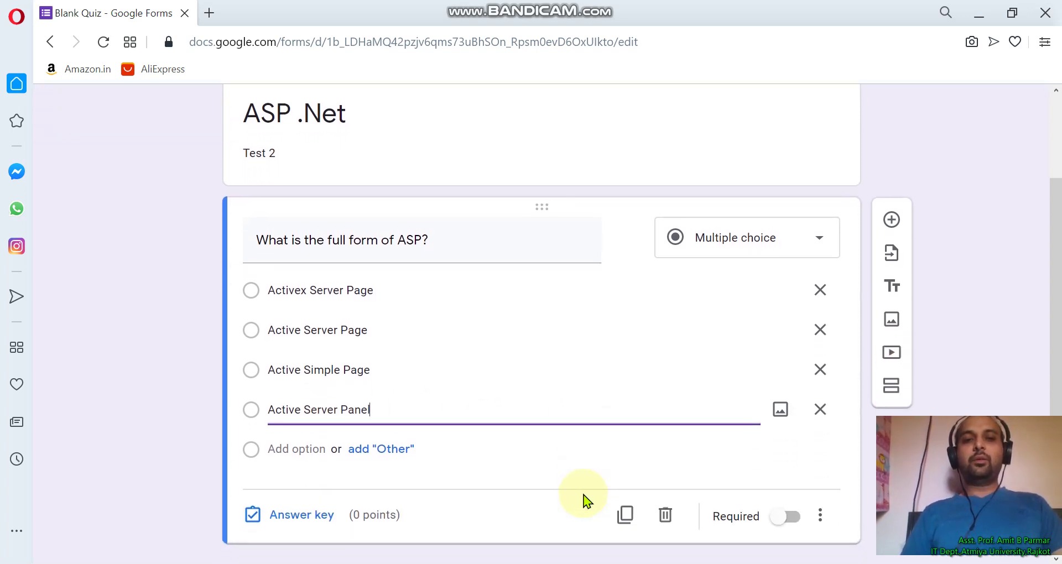
In the answer key, mark Activex Server Page correct and set the question to 1 point
click(299, 522)
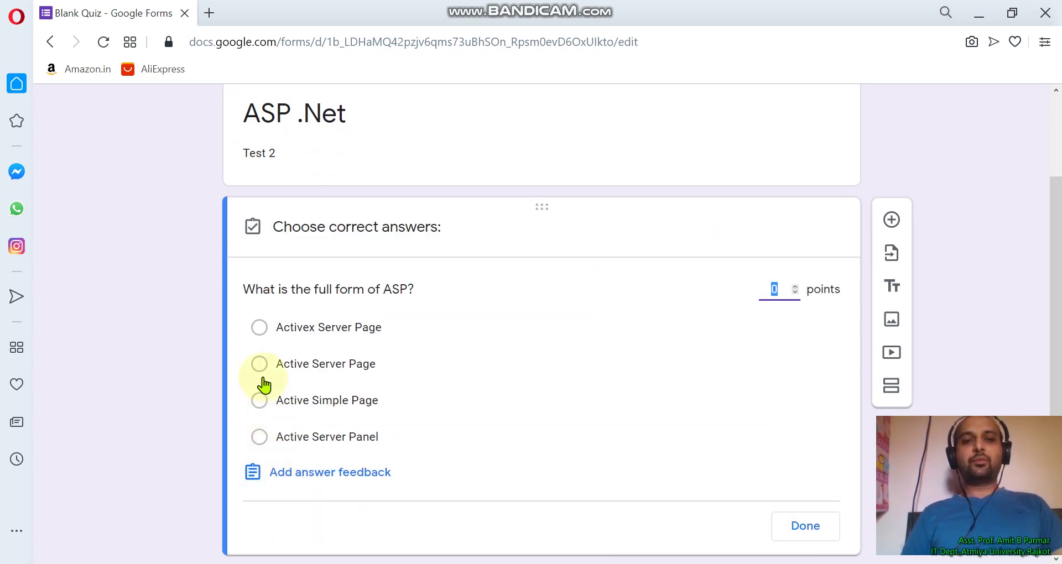
click(261, 330)
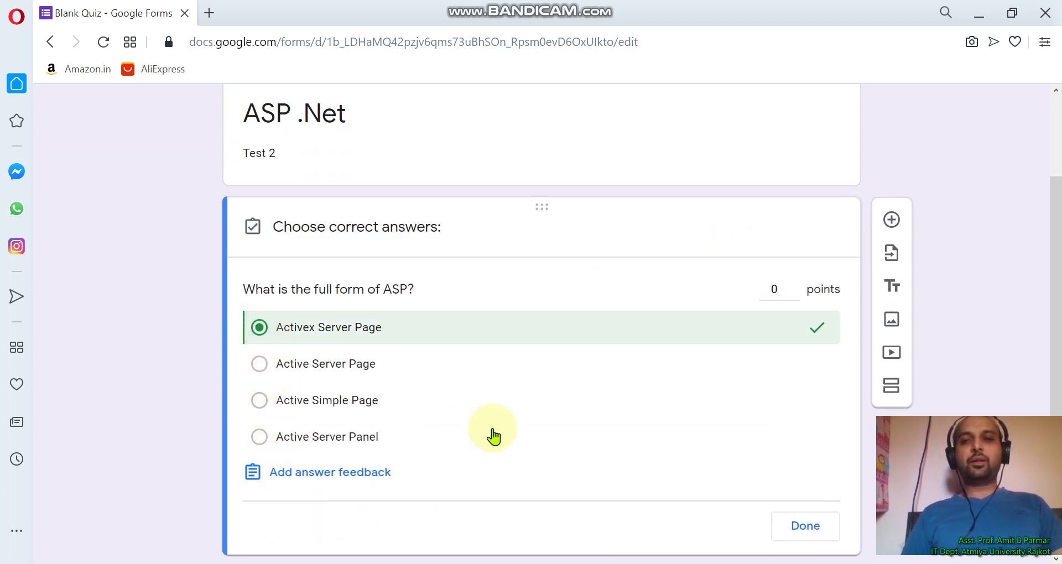
click(784, 294)
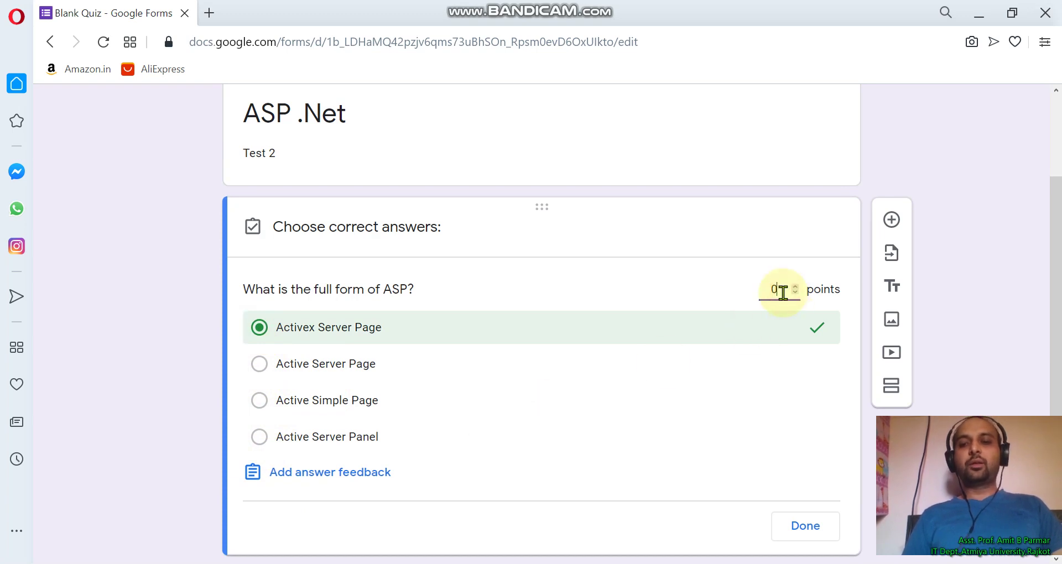
key(BackSpace)
text(1)
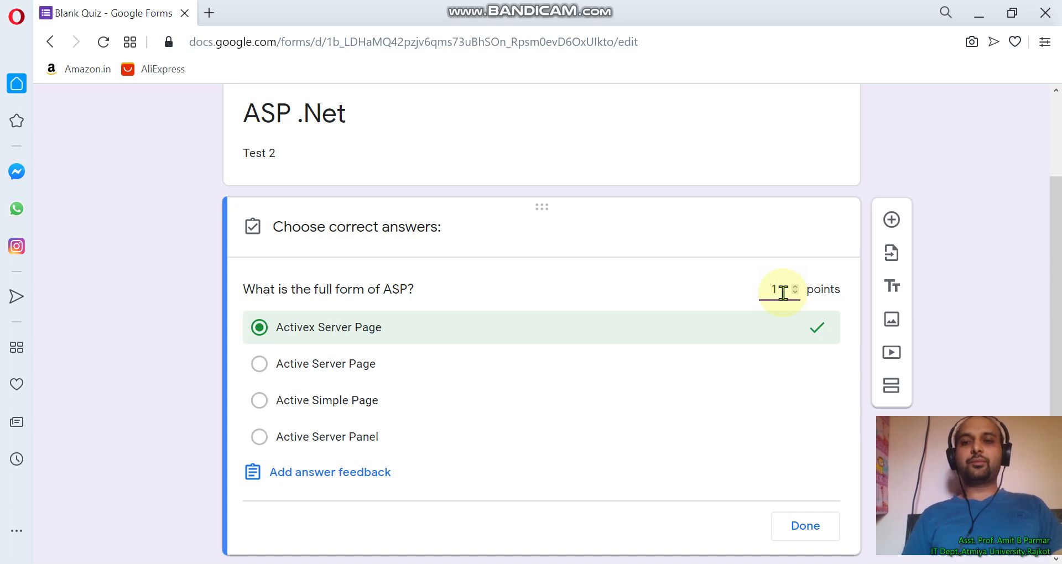
click(802, 532)
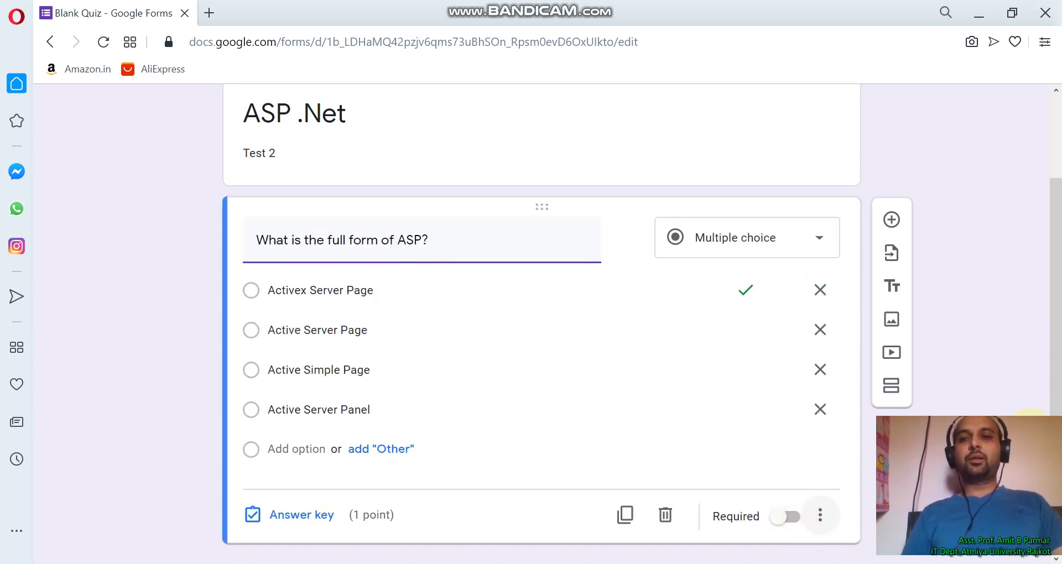
Search the add-ons marketplace for Timify.me and open its add-on page
scroll(982, 357, up, 2)
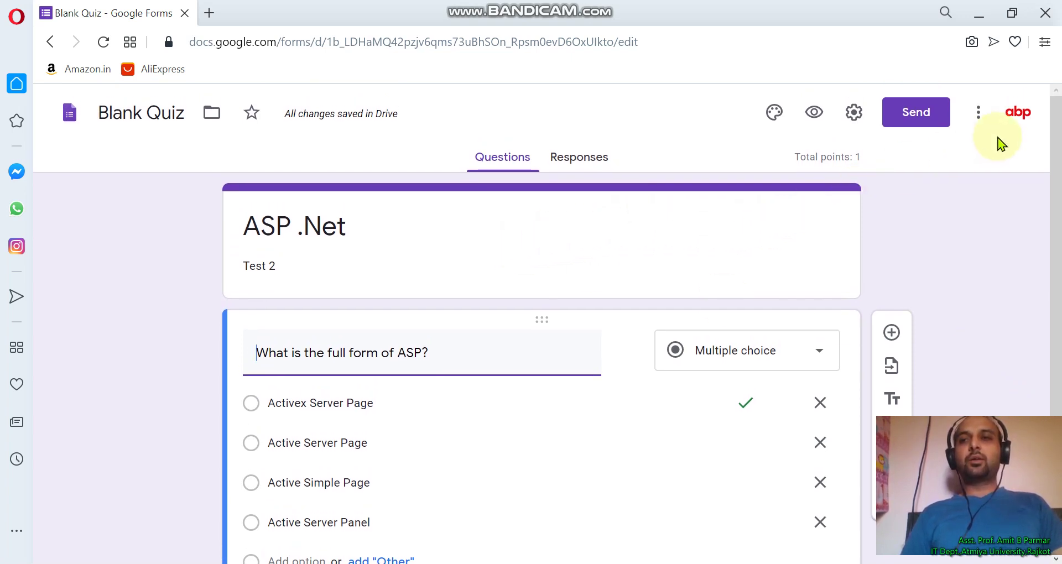
click(978, 116)
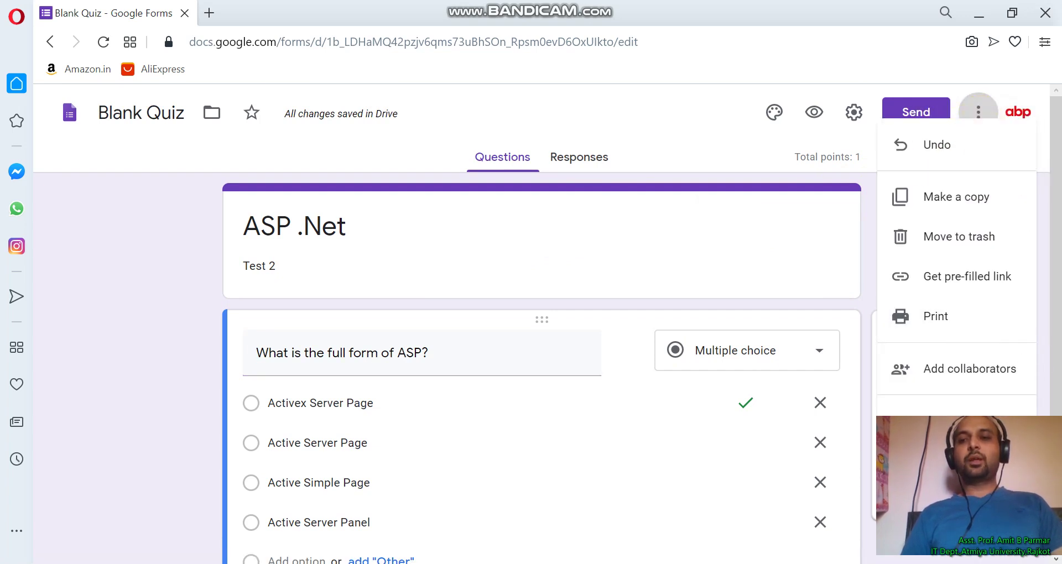
click(936, 315)
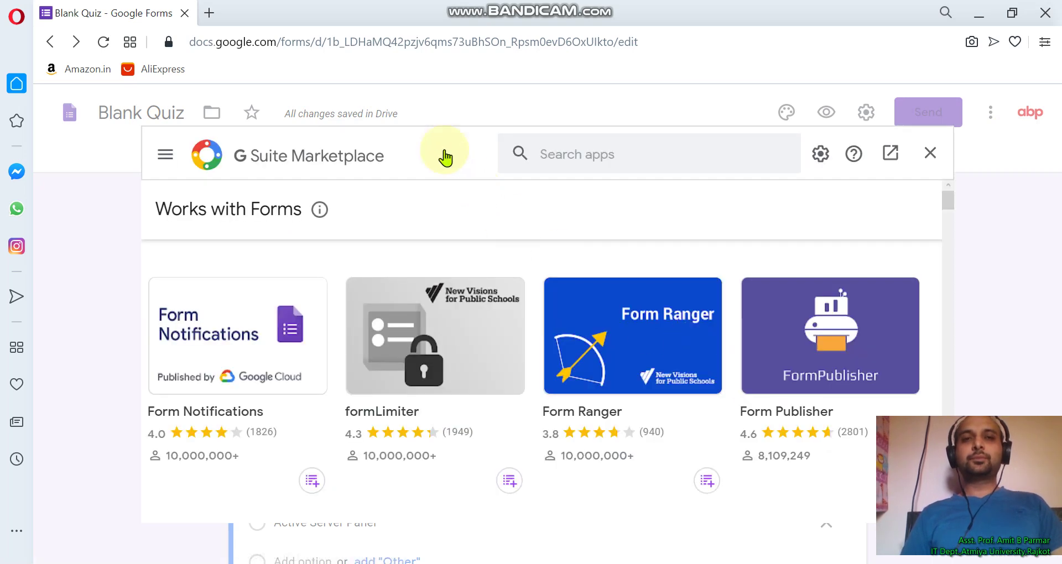
click(599, 159)
text(timify)
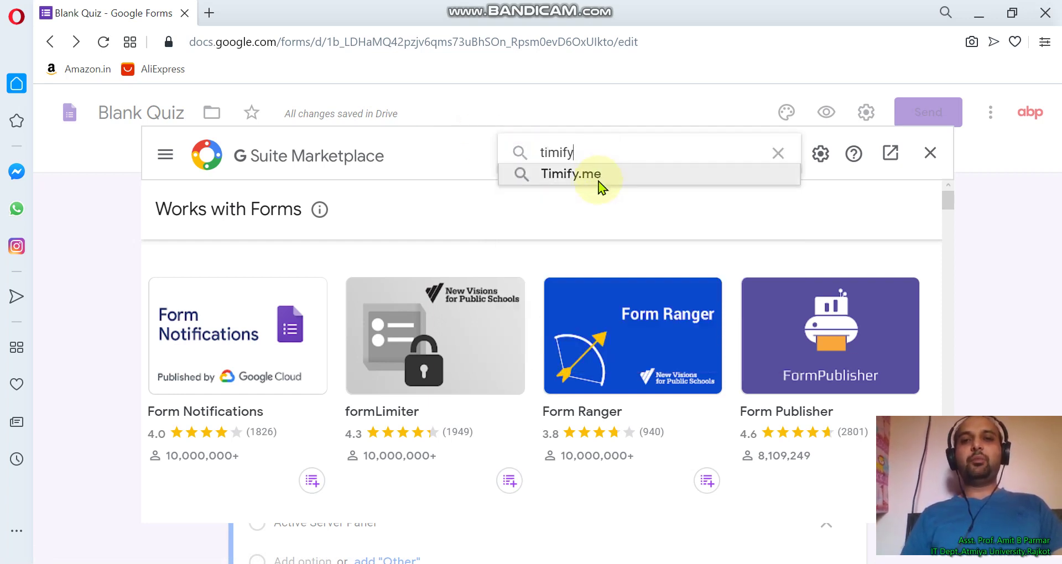
click(599, 177)
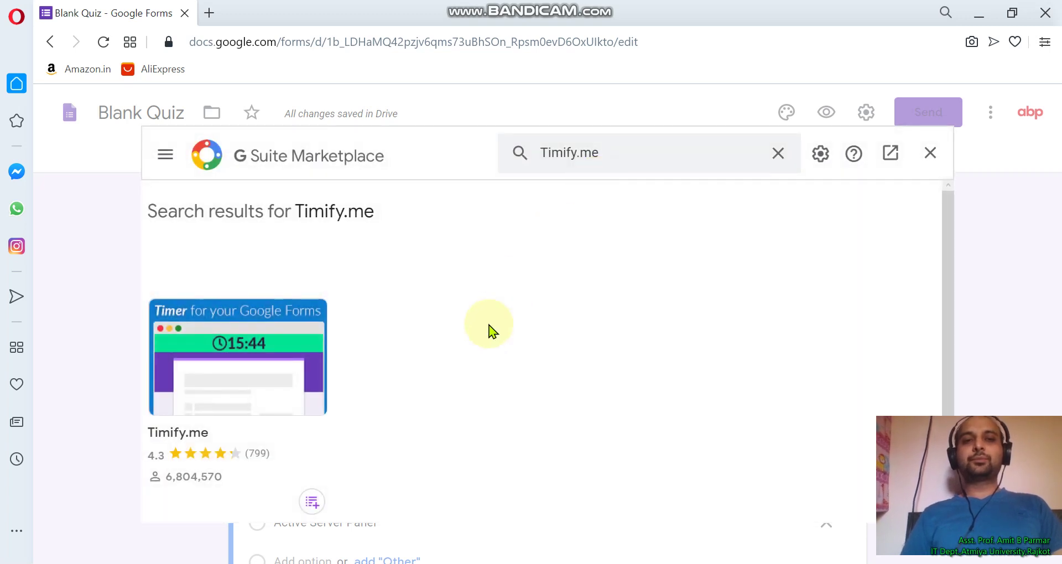
click(283, 342)
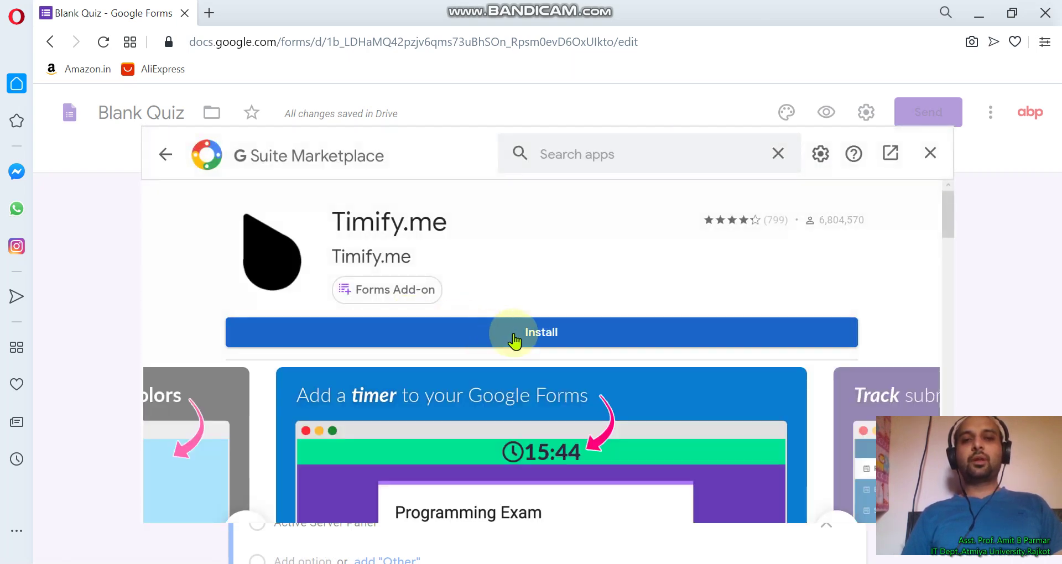
Install the Timify.me add-on, granting permission and finishing the setup dialog
click(513, 334)
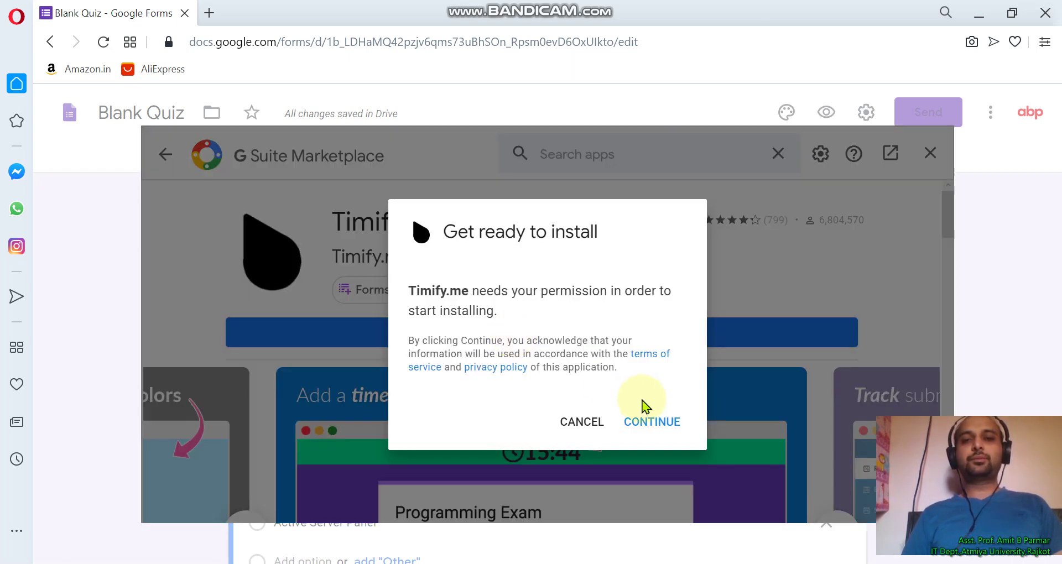
click(653, 423)
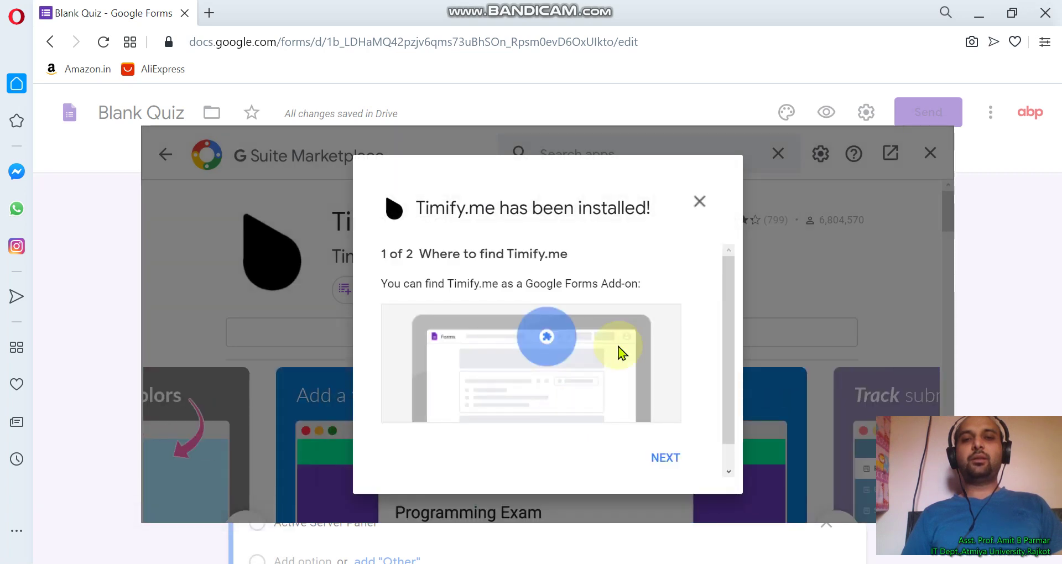
click(677, 466)
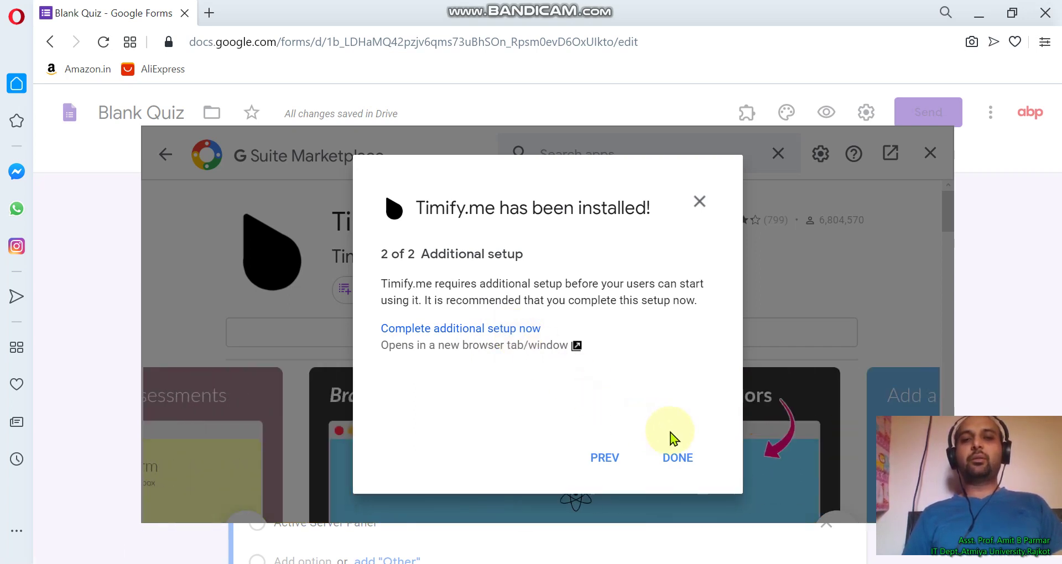
click(685, 459)
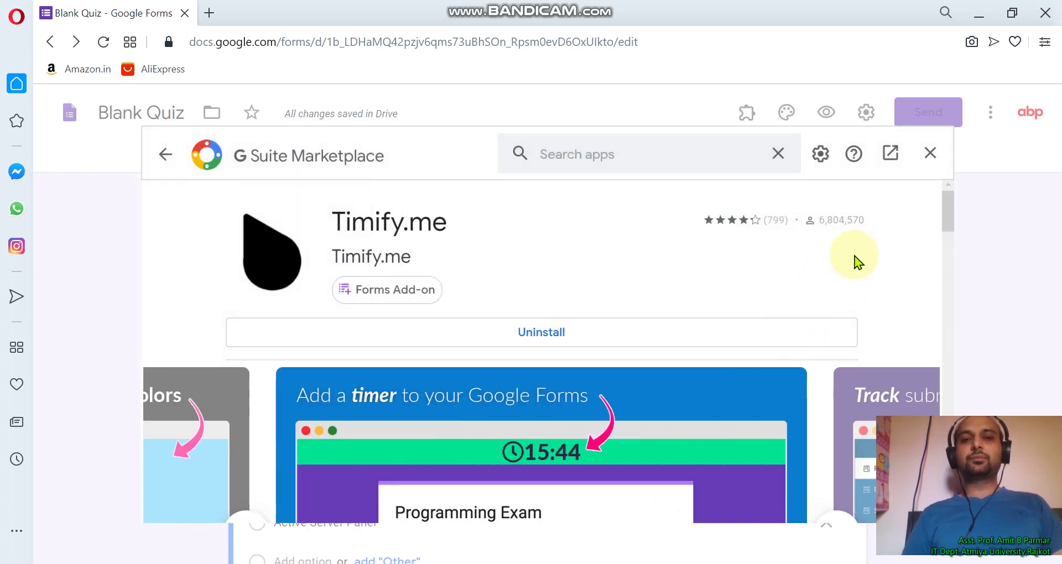
Close the marketplace and show the quiz's add-ons list with Timify.me in it
click(931, 154)
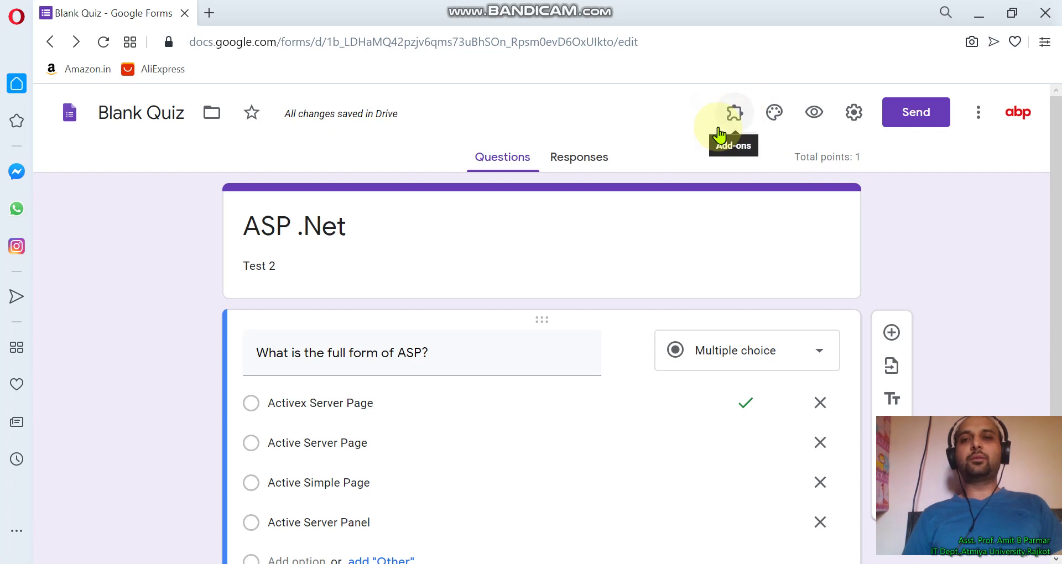
click(734, 117)
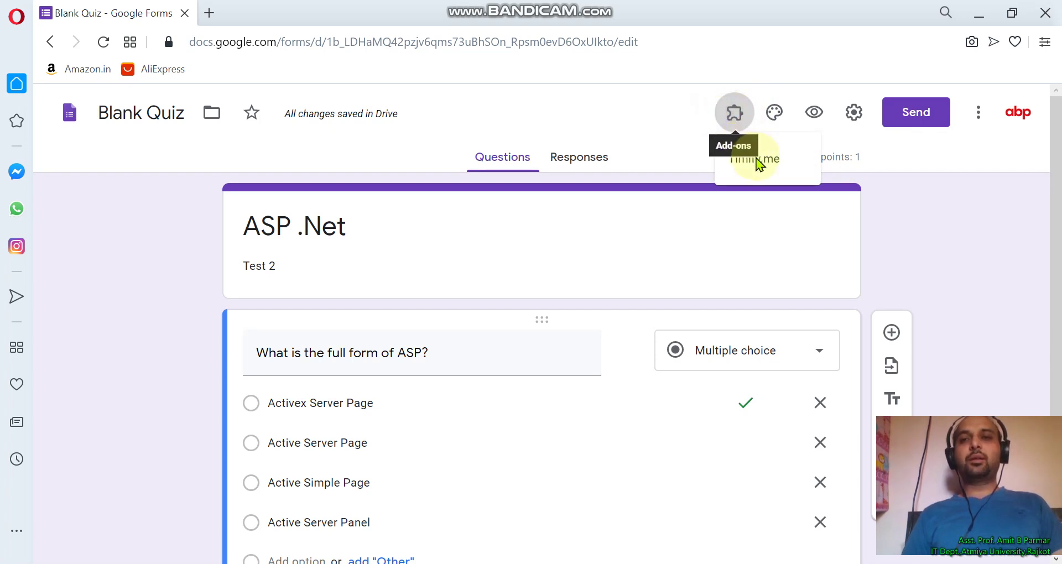
click(756, 159)
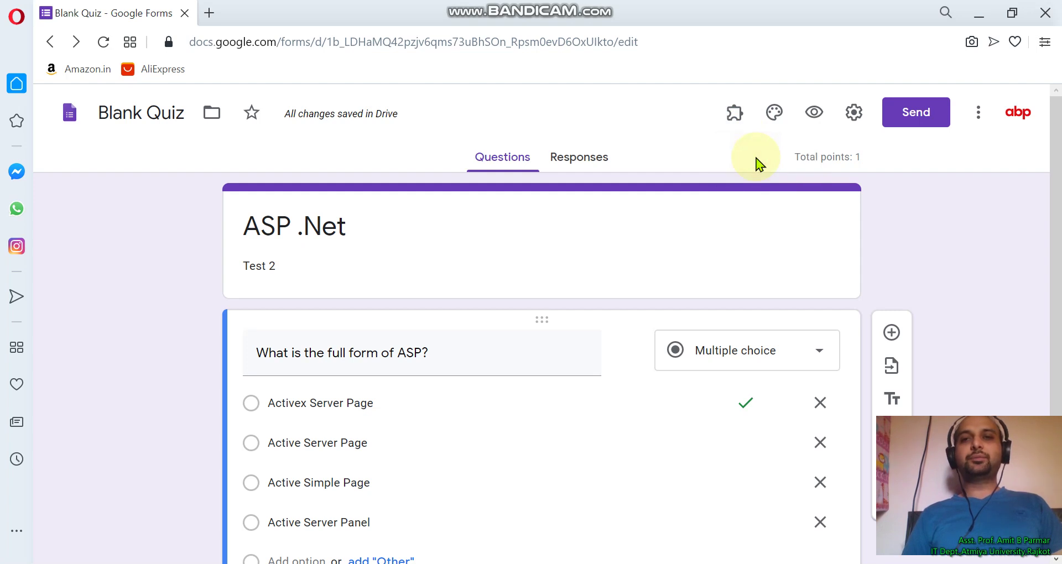
click(740, 117)
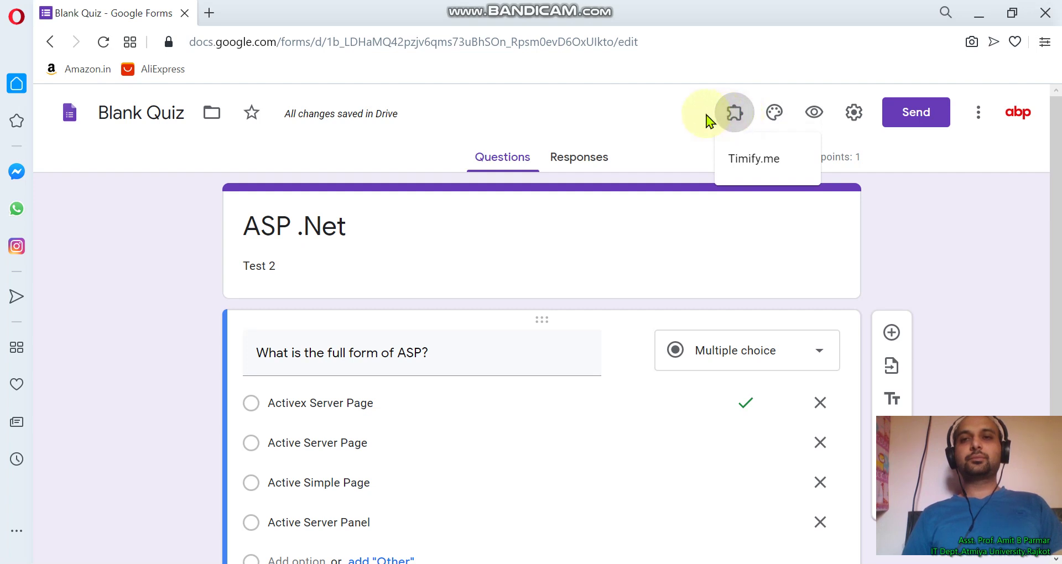
Load timify.me in a new Opera tab
click(210, 13)
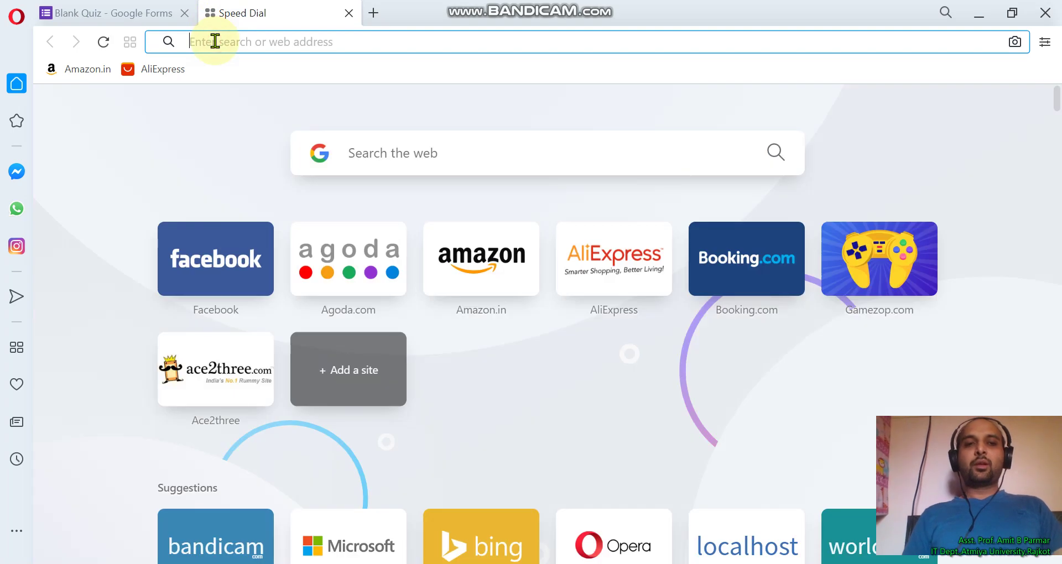
text(ti)
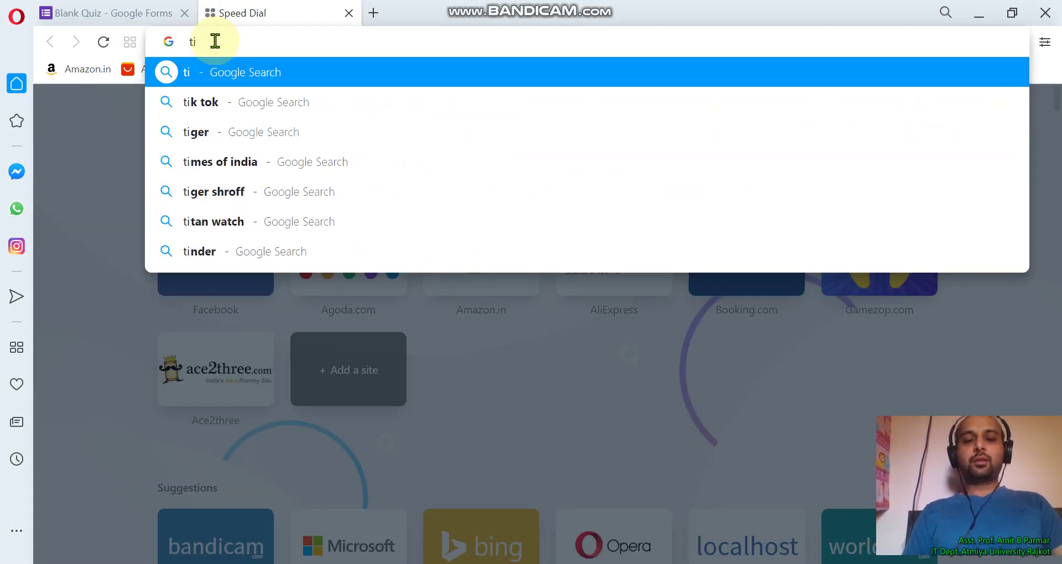
text(min)
key(Escape)
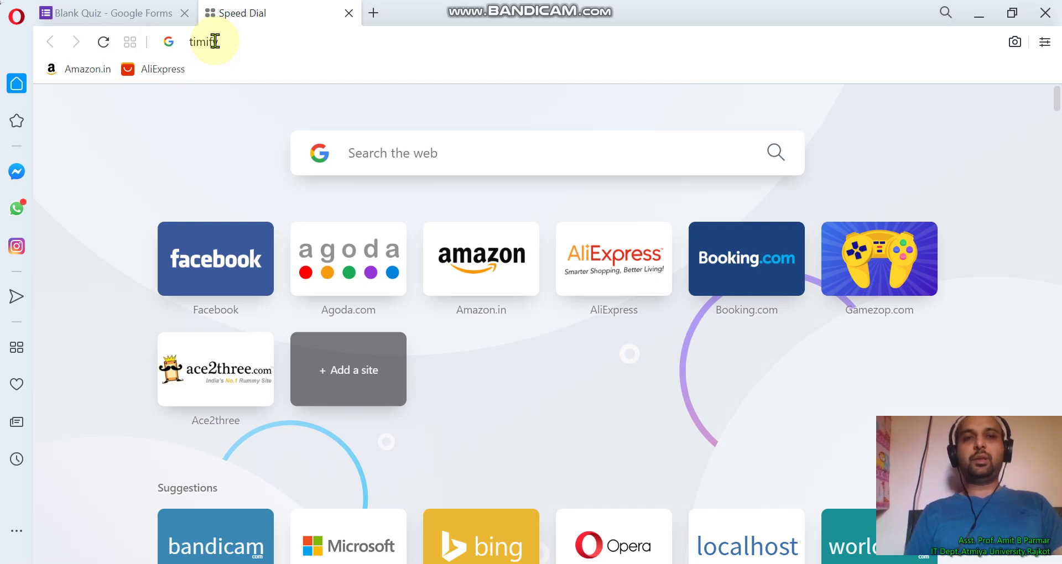
click(254, 47)
text(y.me)
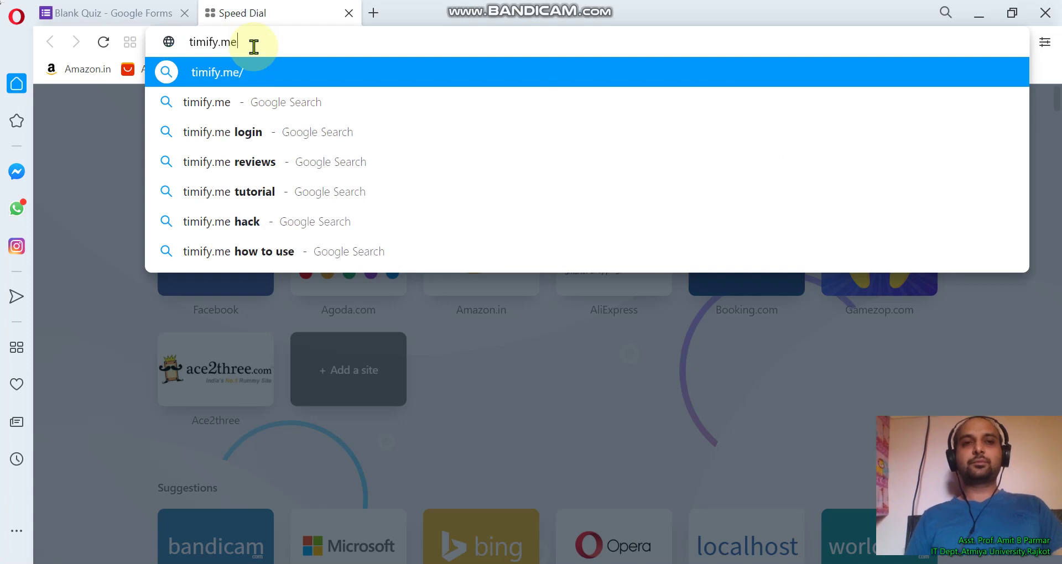
key(Return)
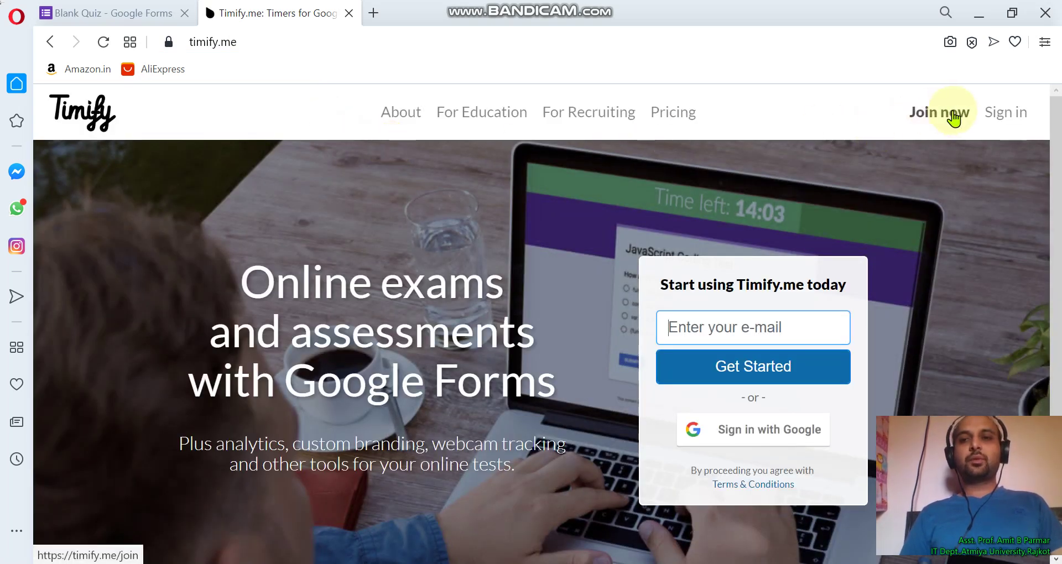
Sign in to Timify.me with a Google account and enter the user's first and last name
click(757, 433)
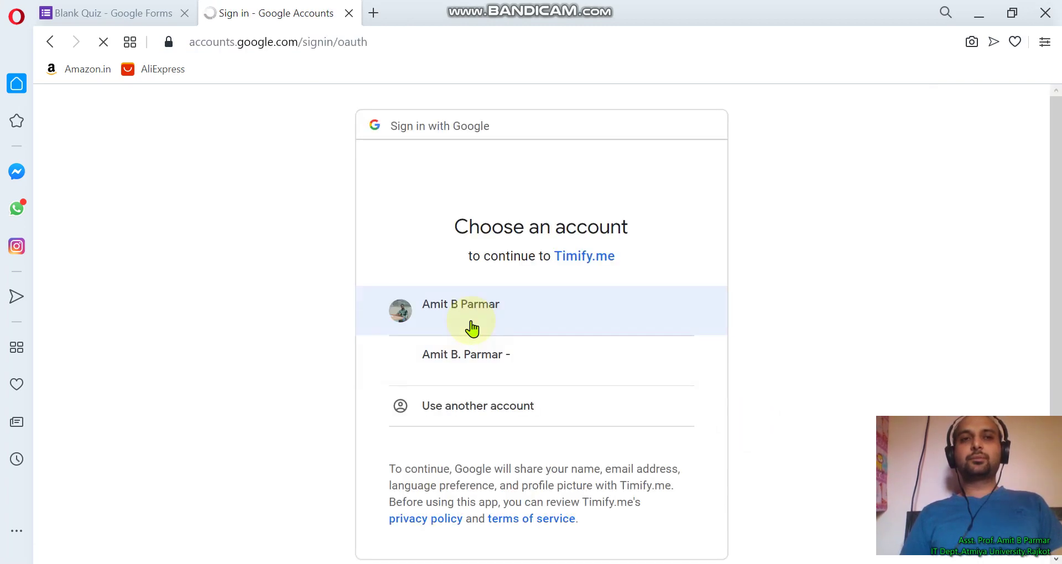
click(473, 364)
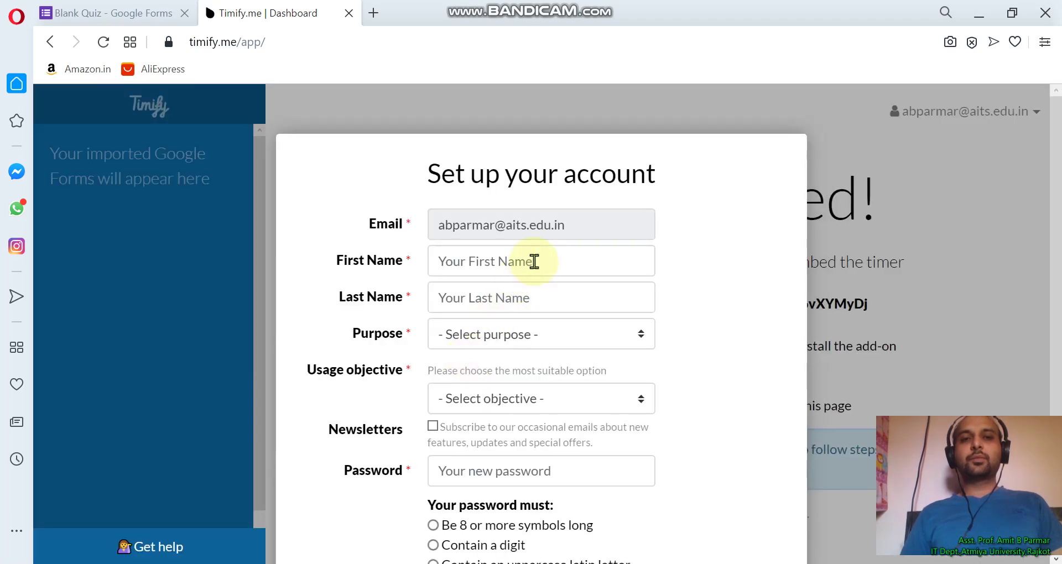
click(534, 262)
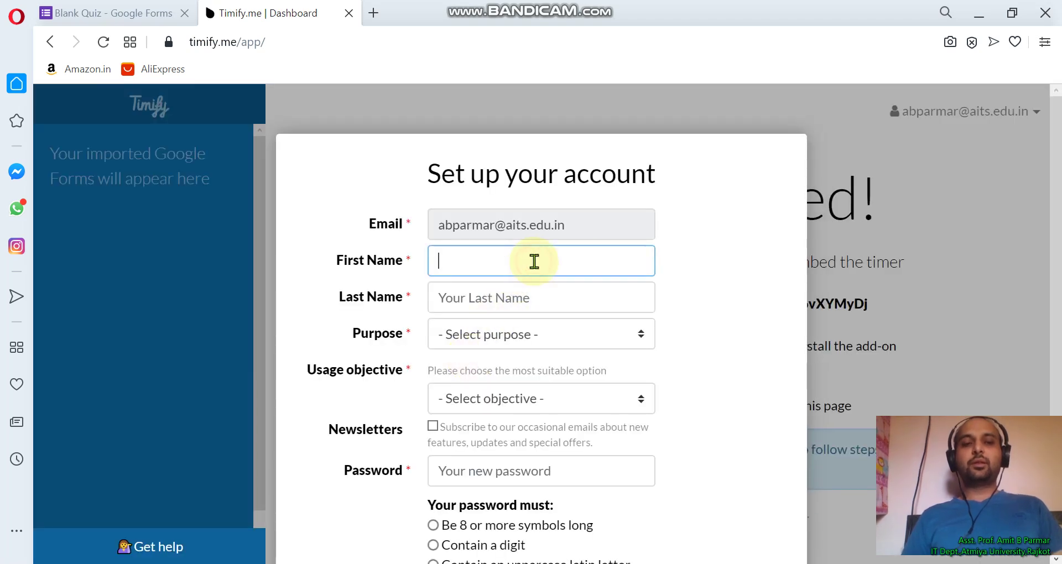
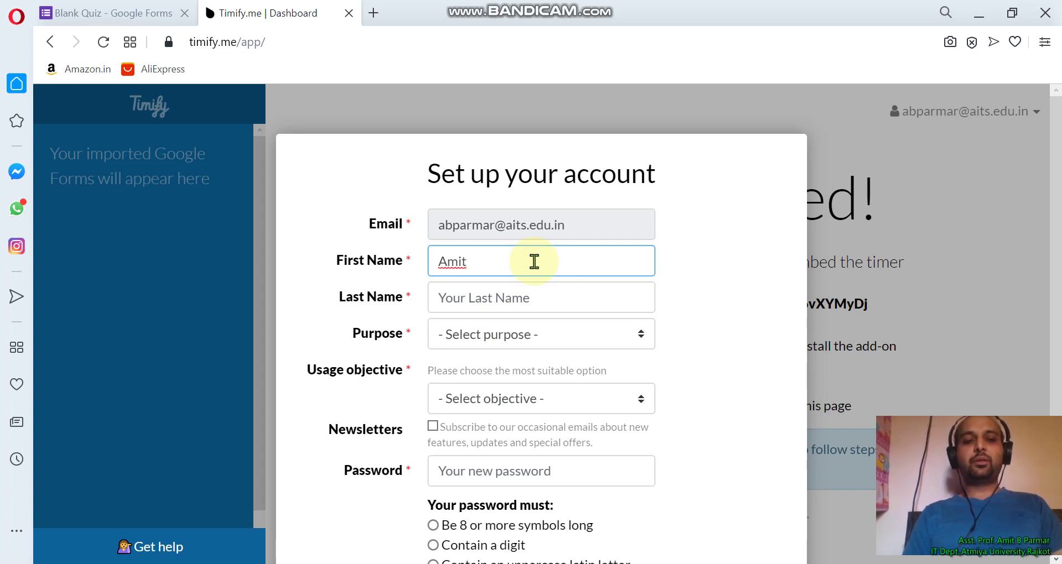
key(Tab)
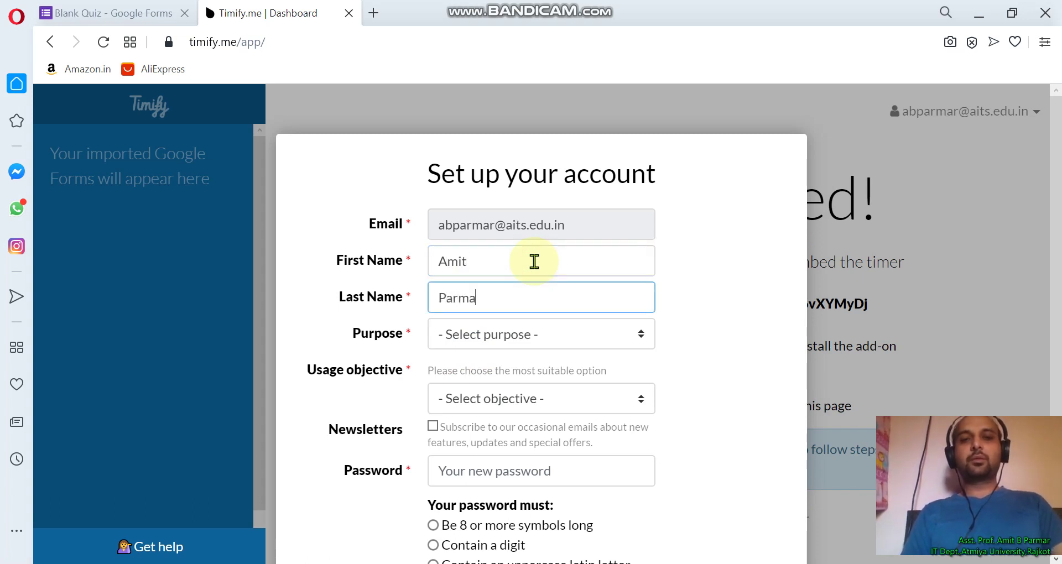
Choose Personal as the account purpose and Education as the usage objective
click(581, 334)
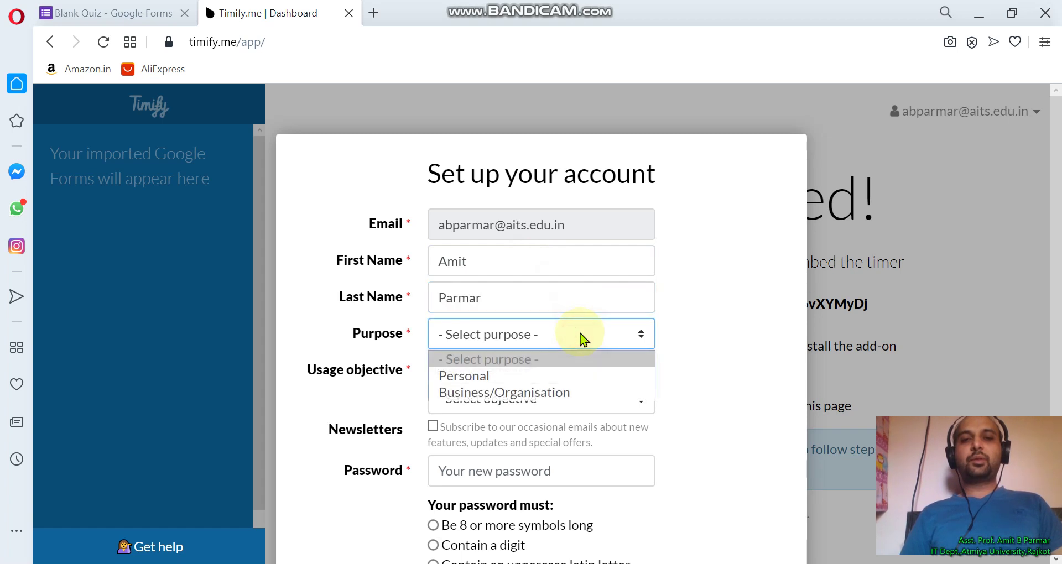
click(564, 376)
scroll(667, 380, down, 1)
scroll(668, 382, down, 1)
drag(667, 376, 633, 284)
click(636, 279)
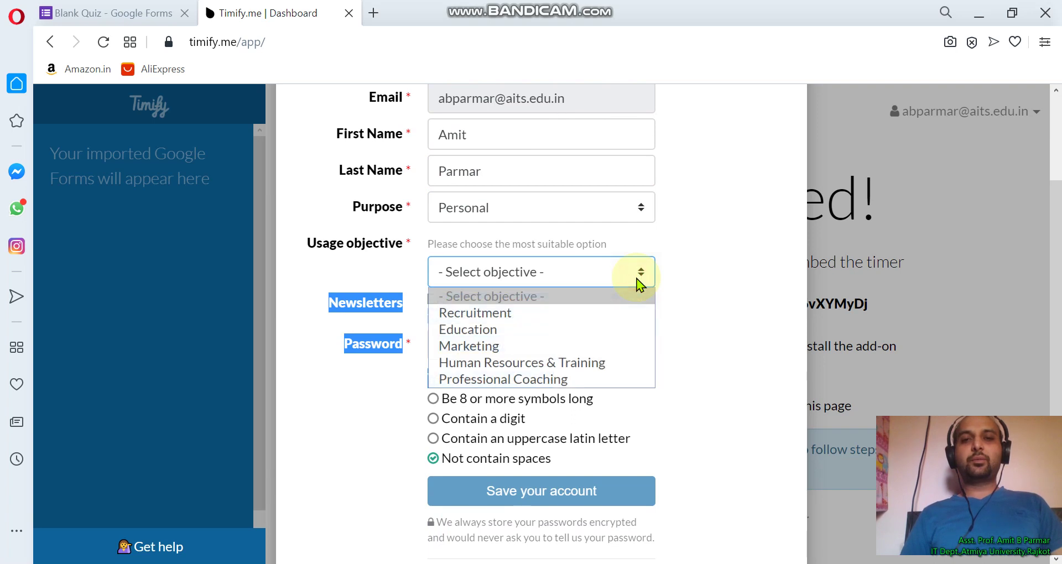
click(592, 331)
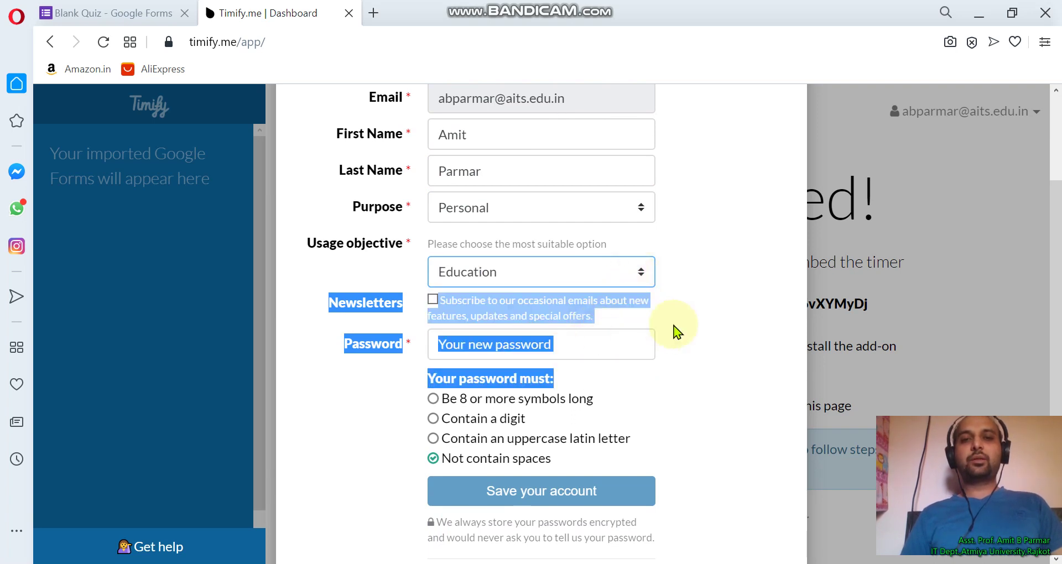
click(678, 332)
scroll(678, 332, down, 2)
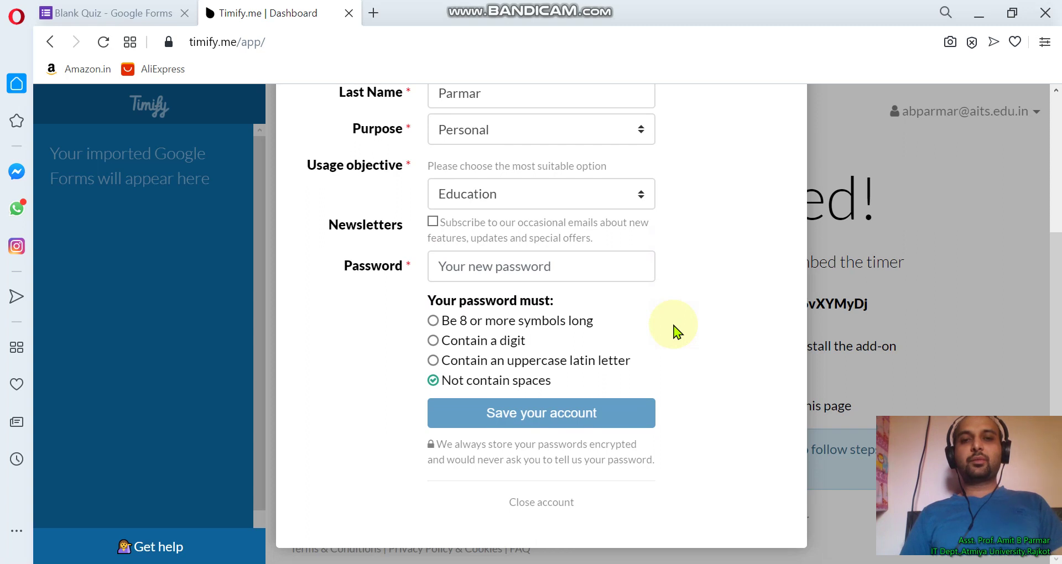
Enter an account password and save the Timify.me account
click(584, 271)
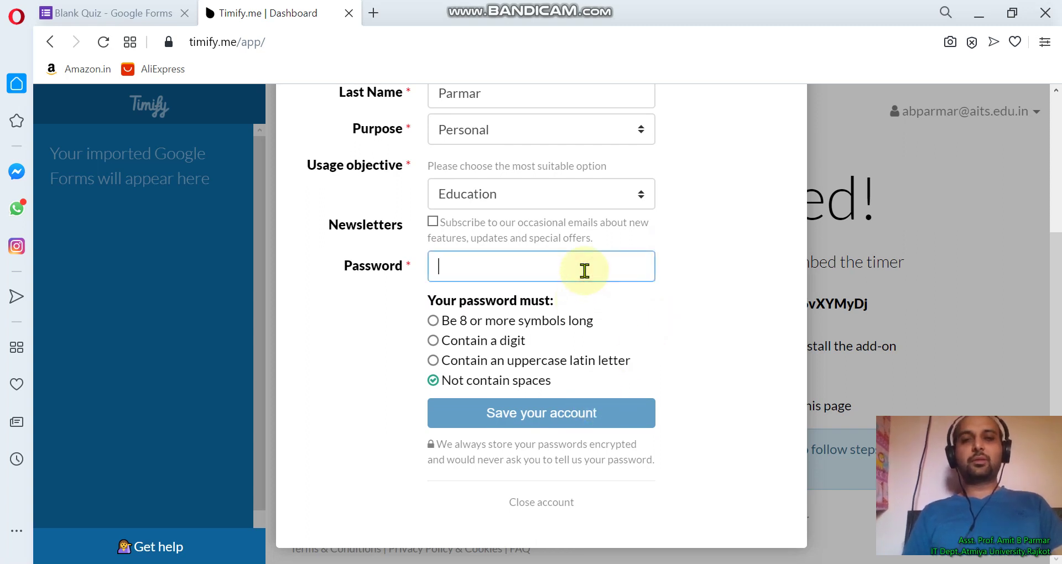
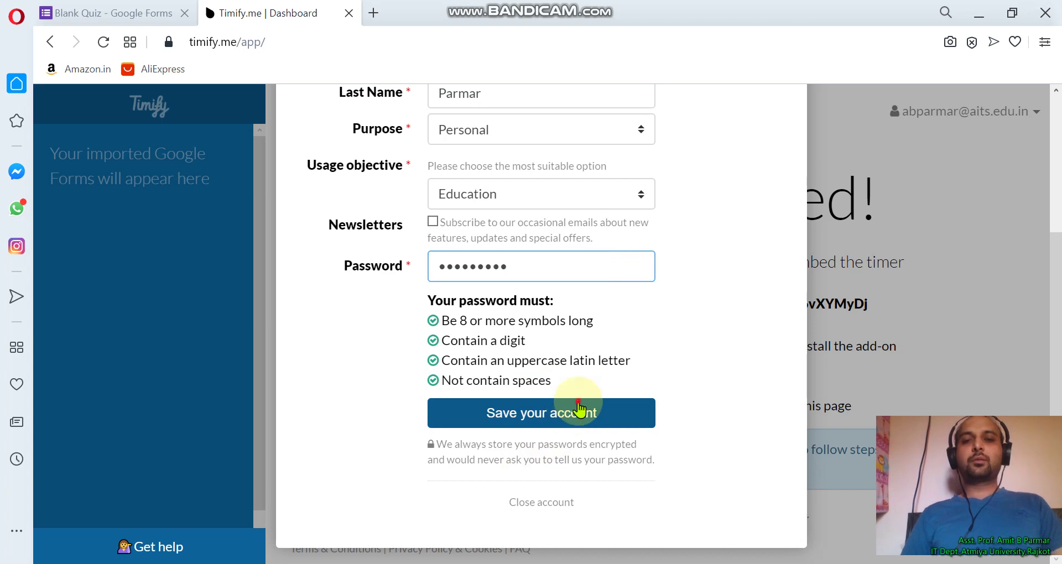
click(548, 416)
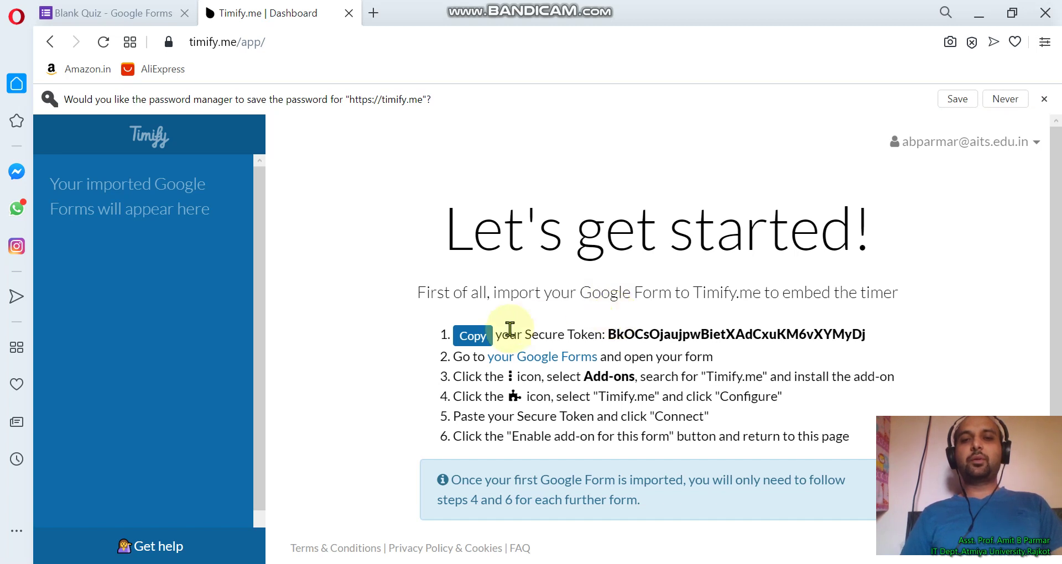
Copy the Secure Token and go back to the Blank Quiz Google Forms tab
click(483, 342)
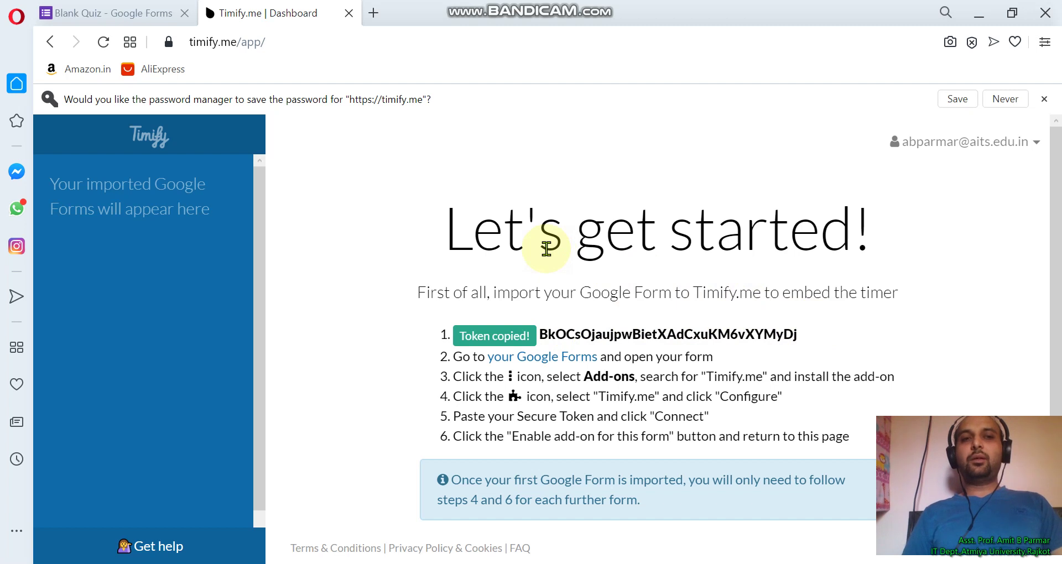
click(126, 10)
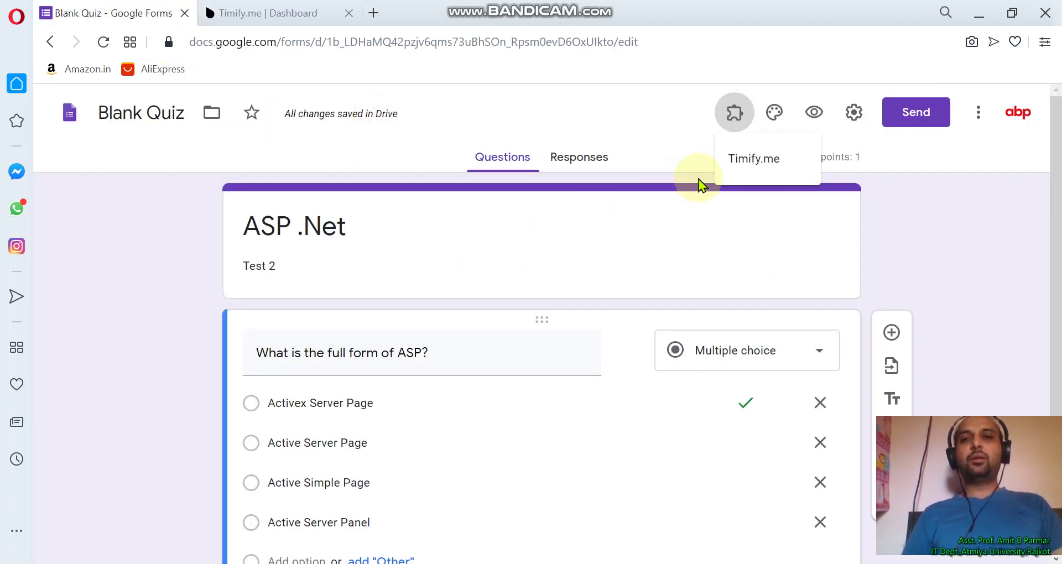
Reload the quiz page and open the Timify.me add-on's Configure panel
click(670, 124)
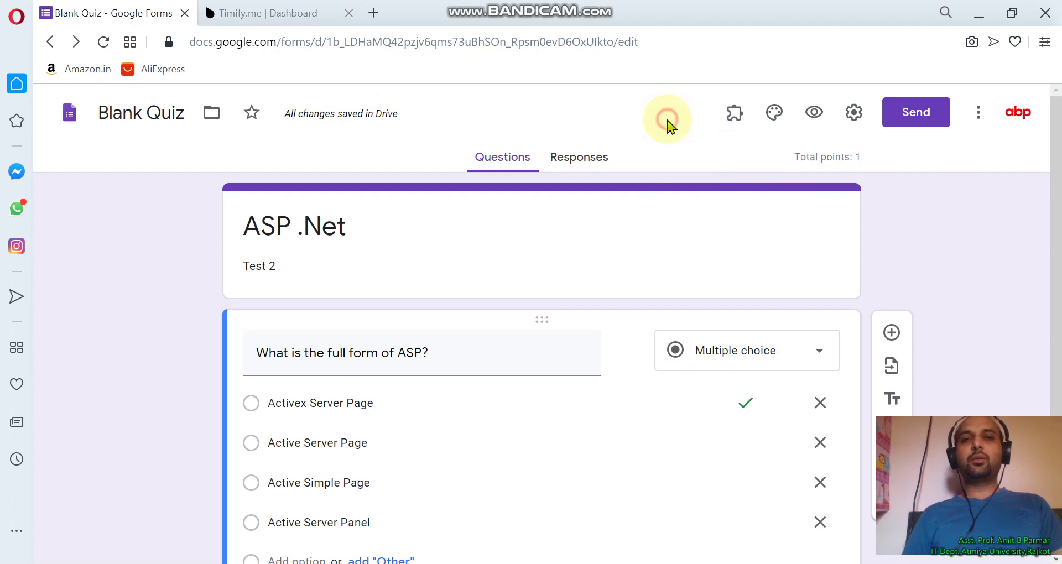
click(586, 44)
key(Return)
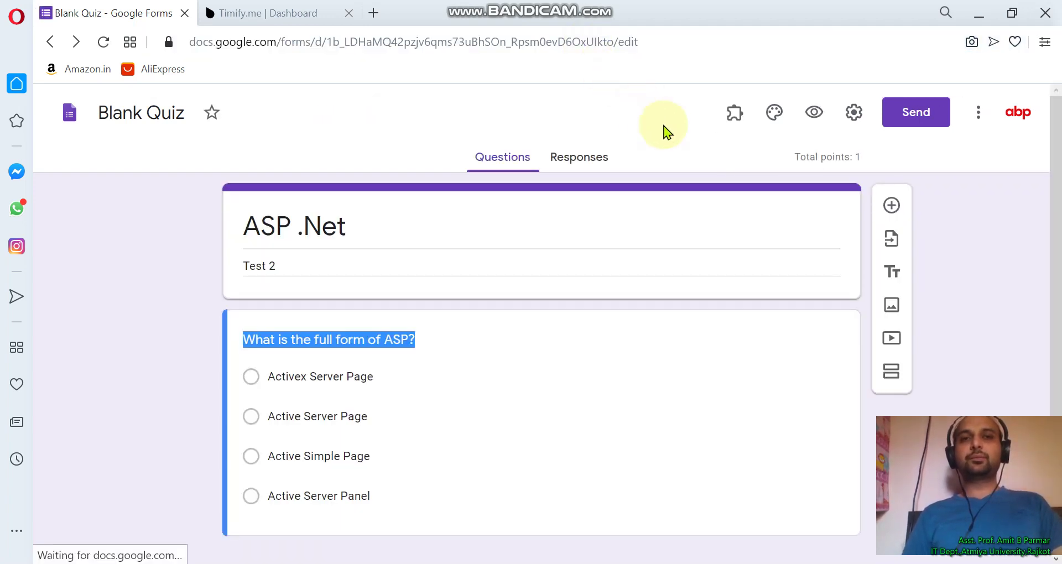
click(738, 125)
click(750, 165)
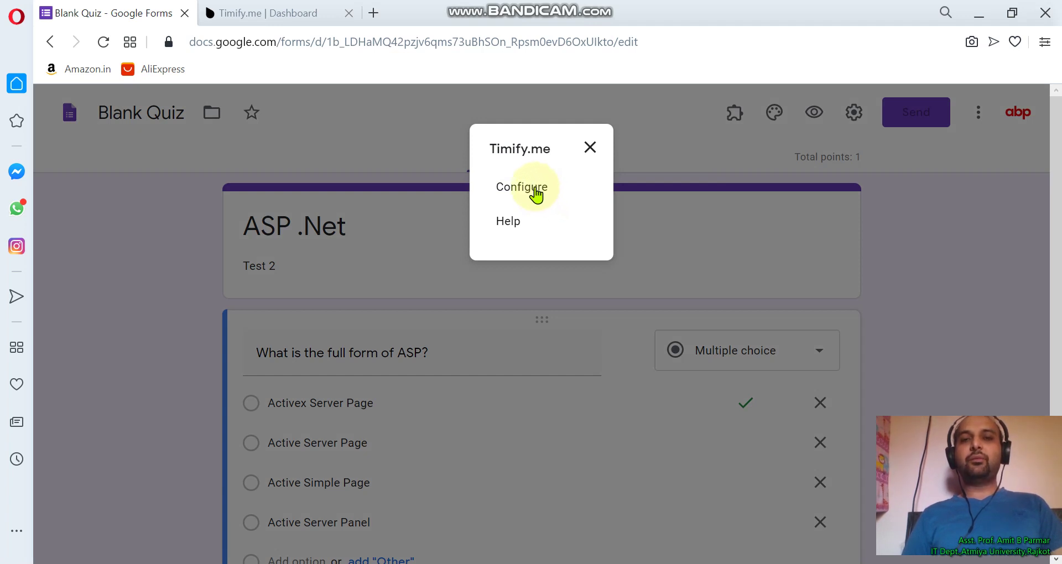
click(534, 188)
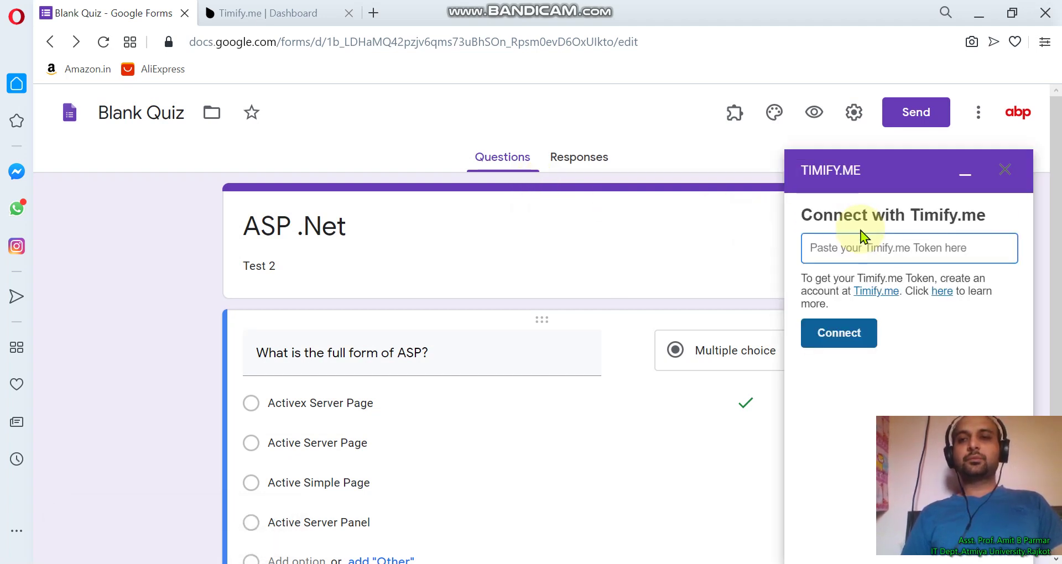
Paste the secure token, connect to Timify.me, and enable the add-on for this form
click(860, 248)
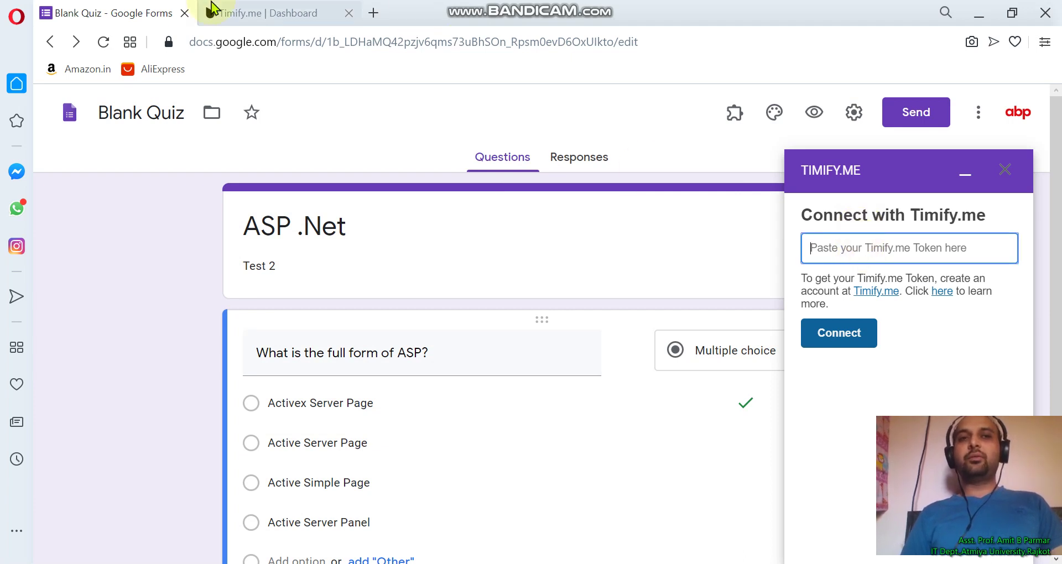
click(210, 11)
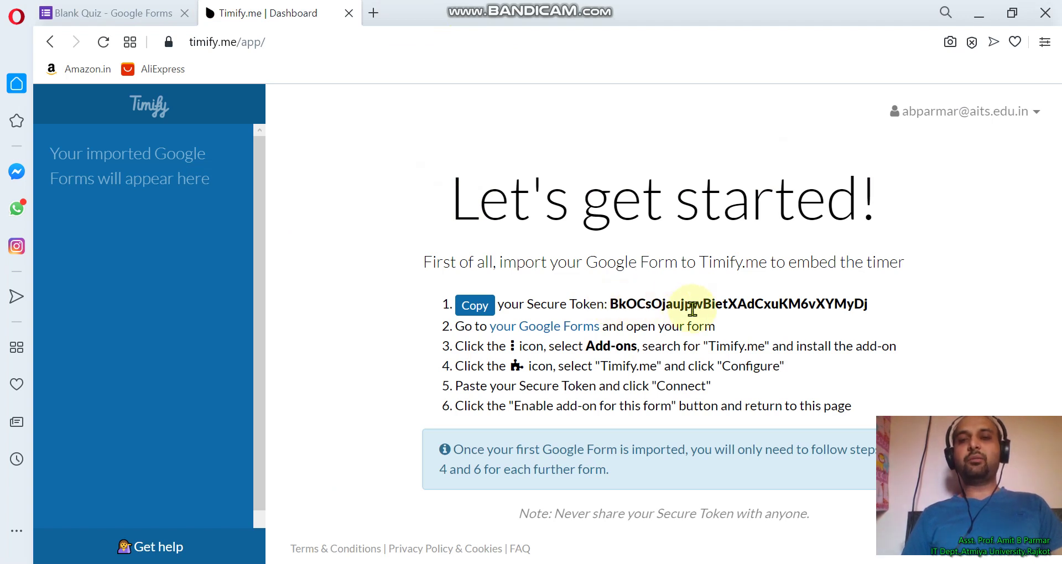
click(83, 10)
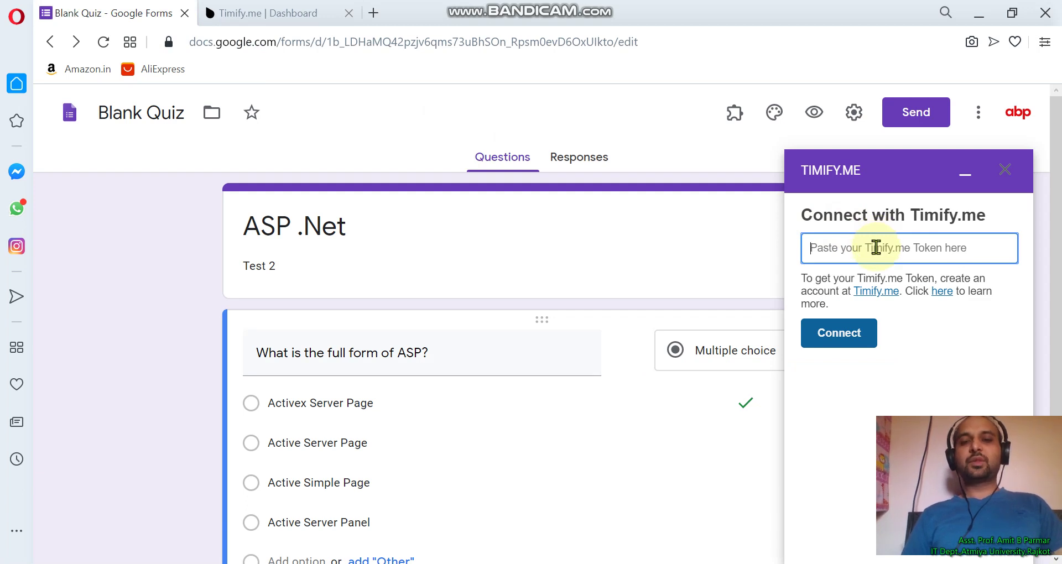
key(ctrl+v)
click(827, 342)
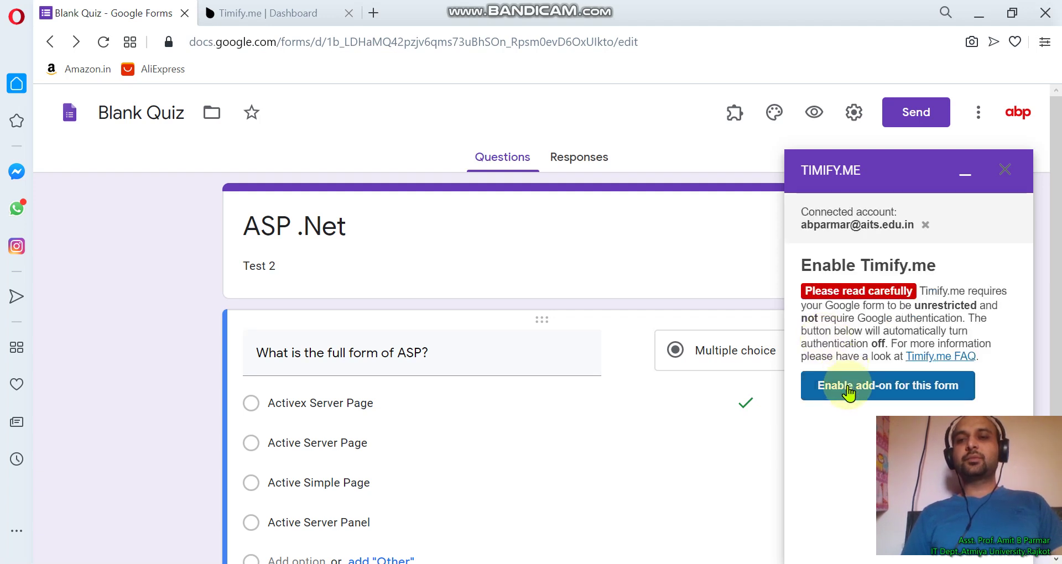
click(879, 397)
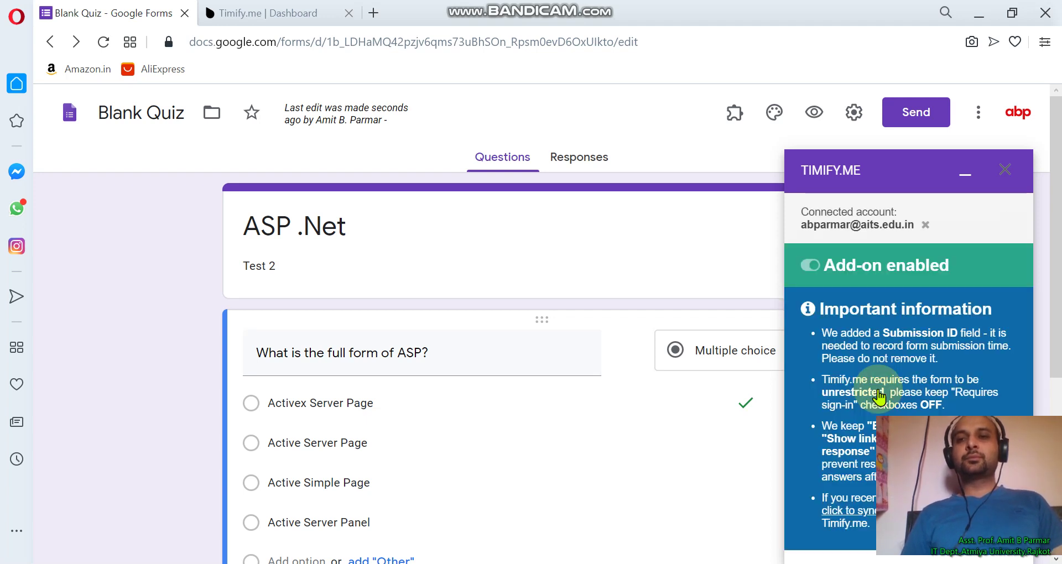
click(695, 242)
click(659, 147)
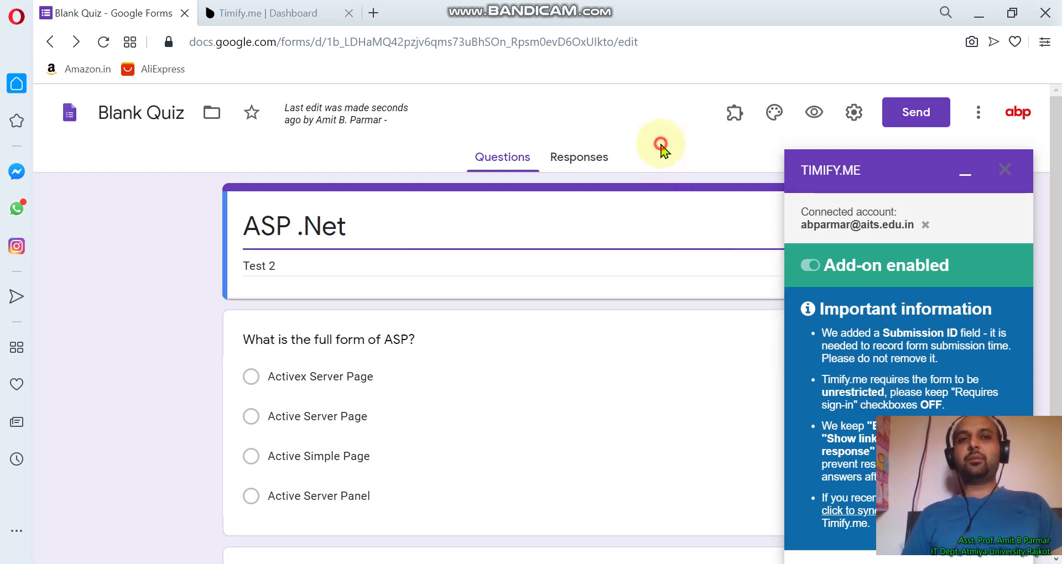
On the Timify.me dashboard, start Create tests and add a respondent e-mail
click(259, 10)
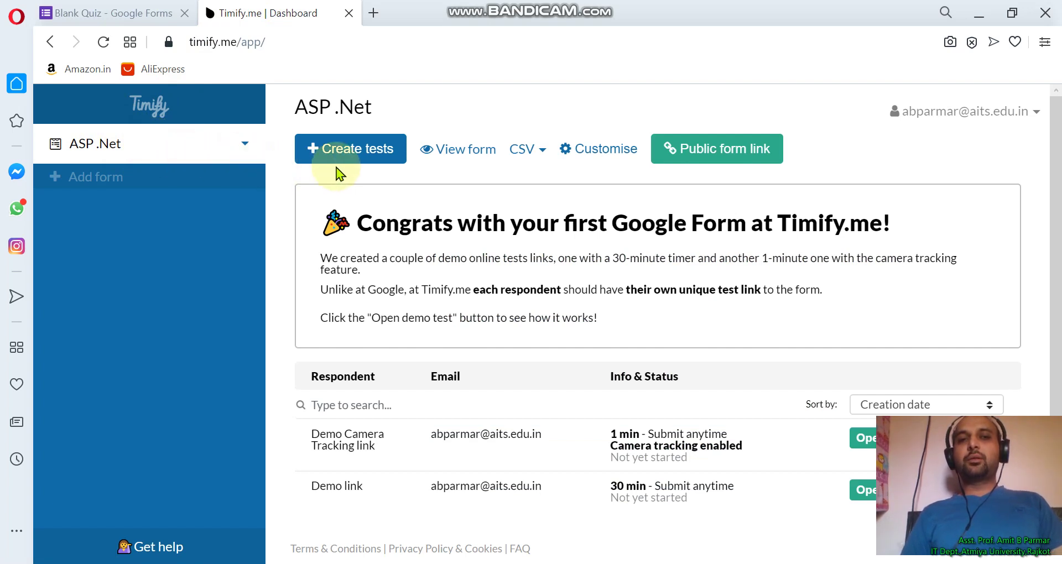
click(354, 157)
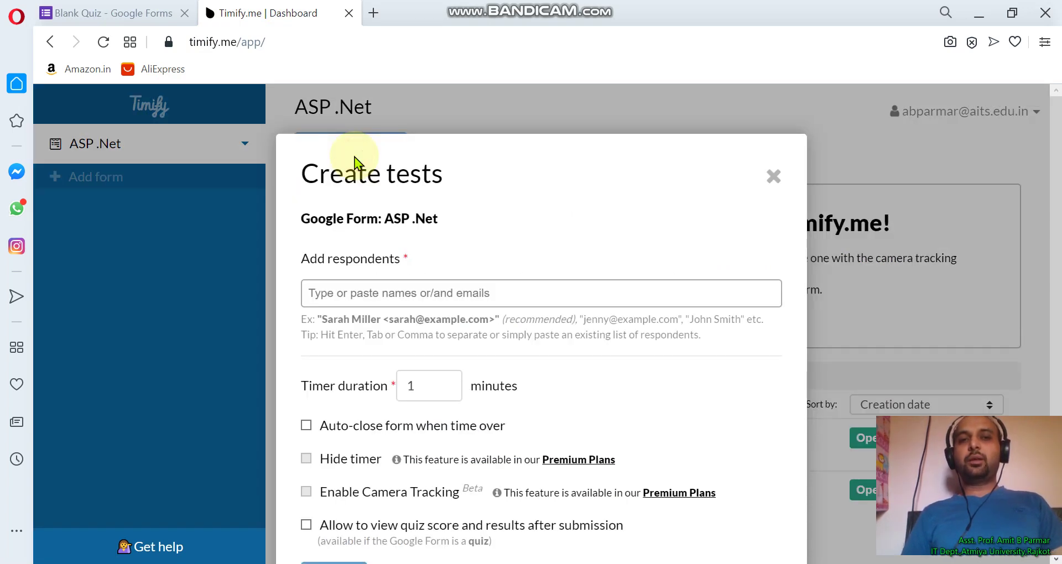
scroll(374, 292, down, 2)
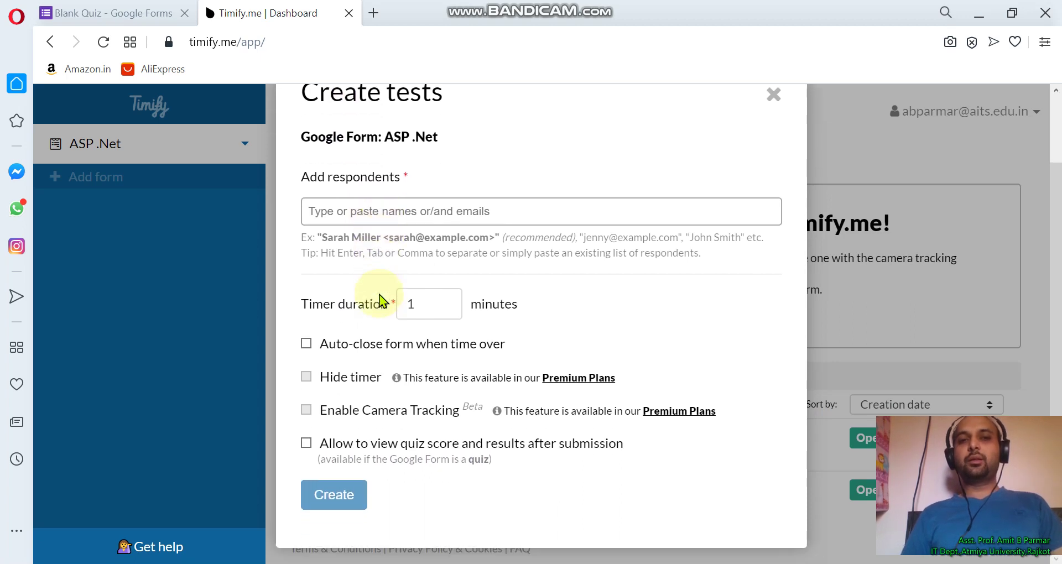
click(443, 216)
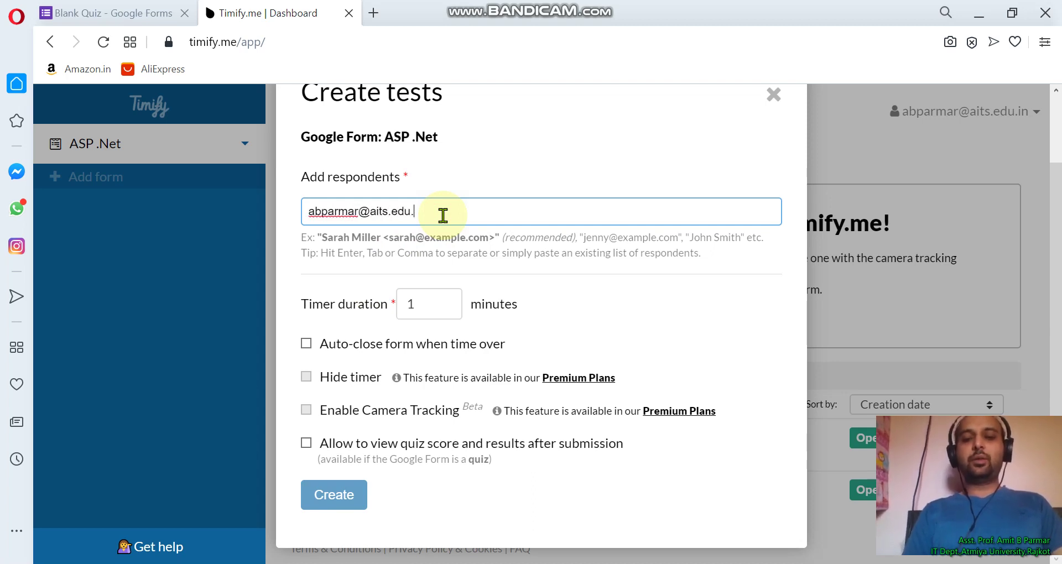
key(Return)
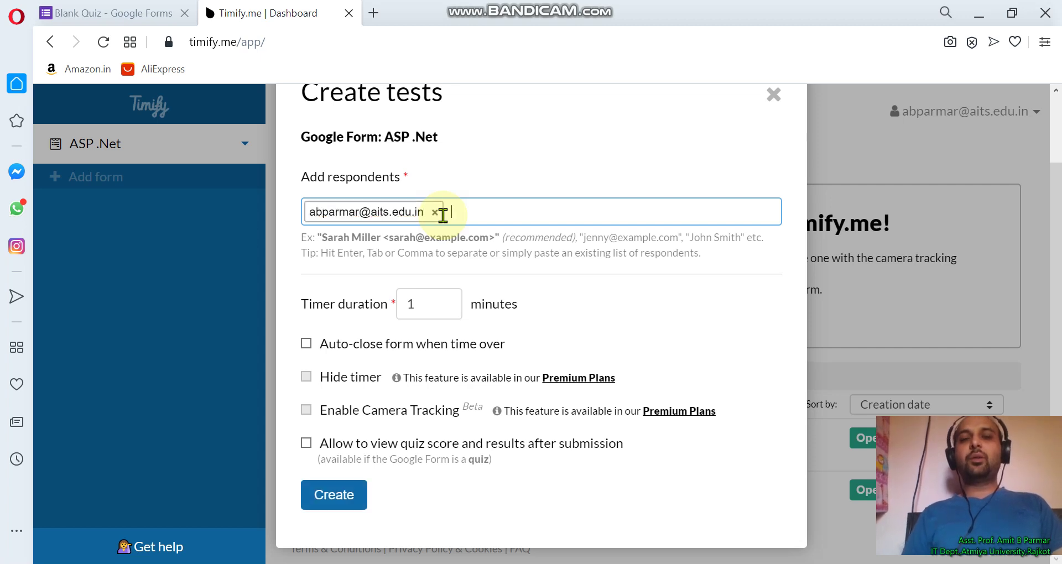
Set a 20-minute timer with Auto-close and visible quiz score, then create the test
click(424, 303)
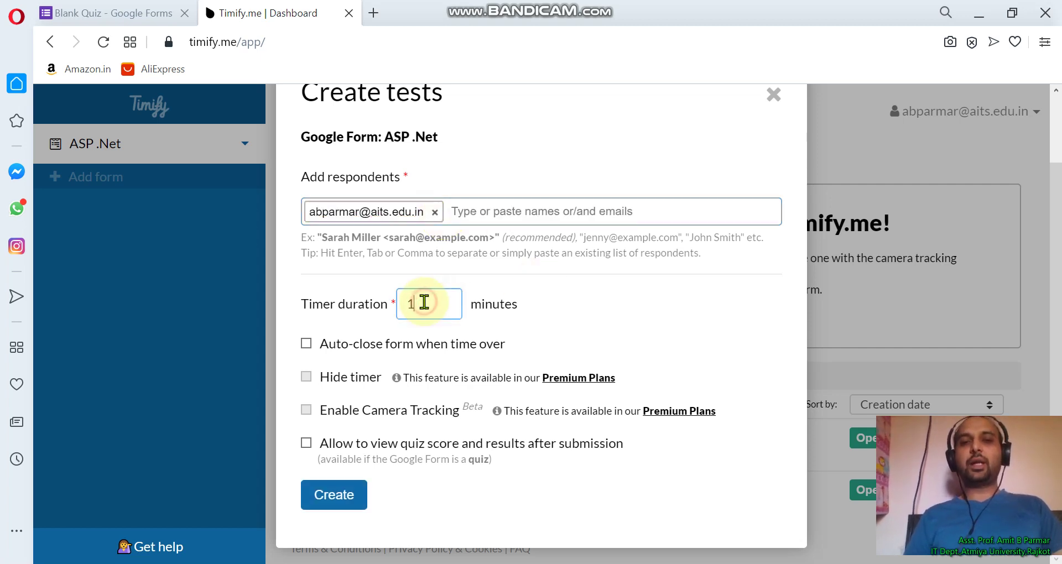
key(BackSpace)
text(20)
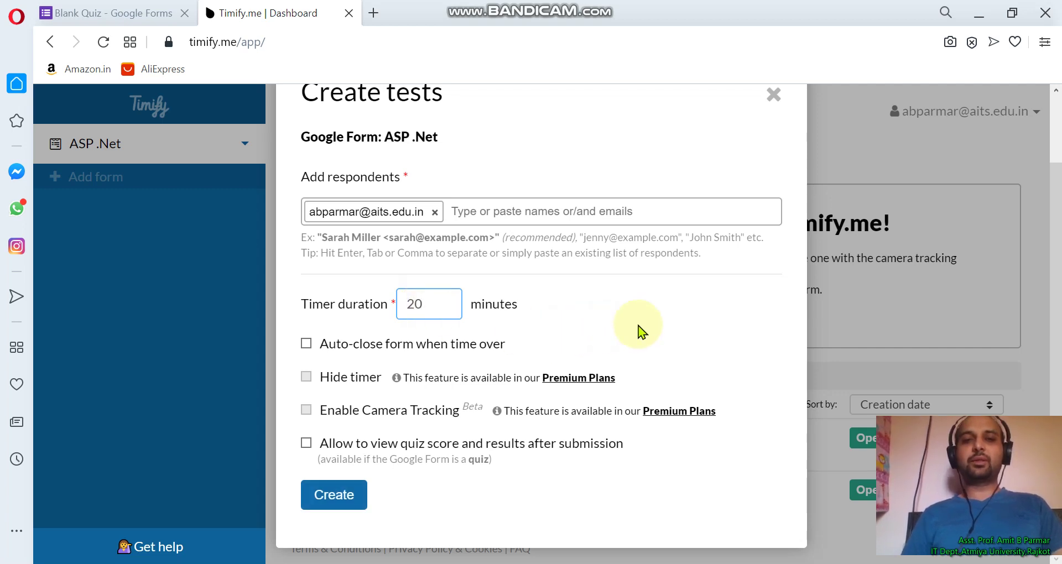
click(308, 346)
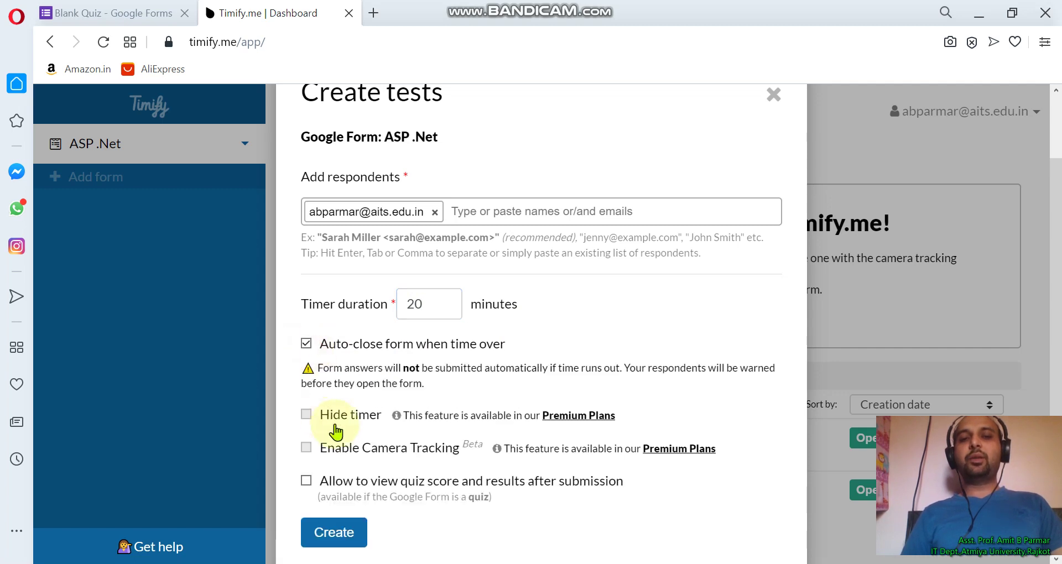
scroll(336, 433, down, 1)
click(306, 443)
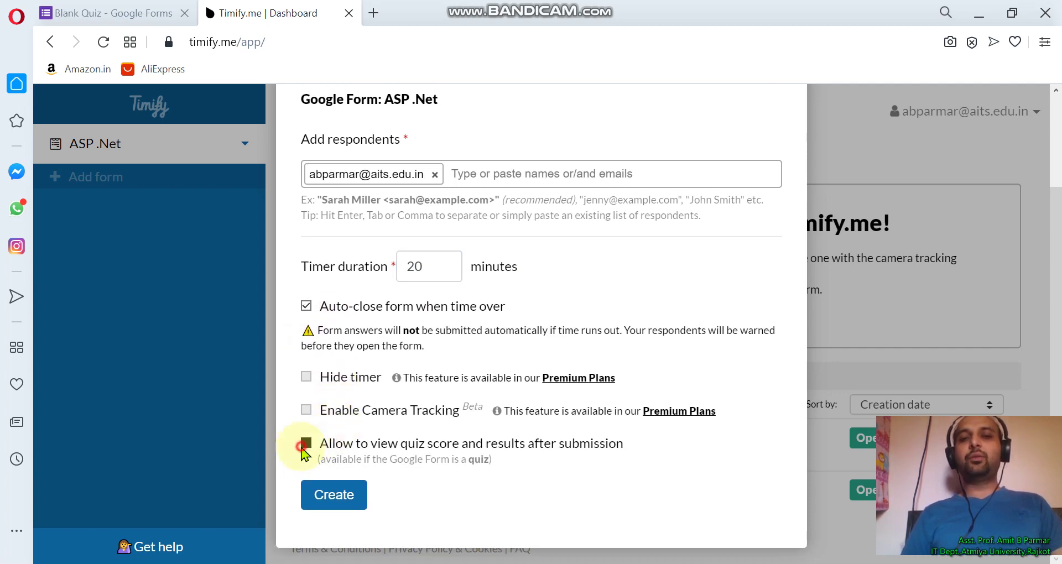
click(350, 498)
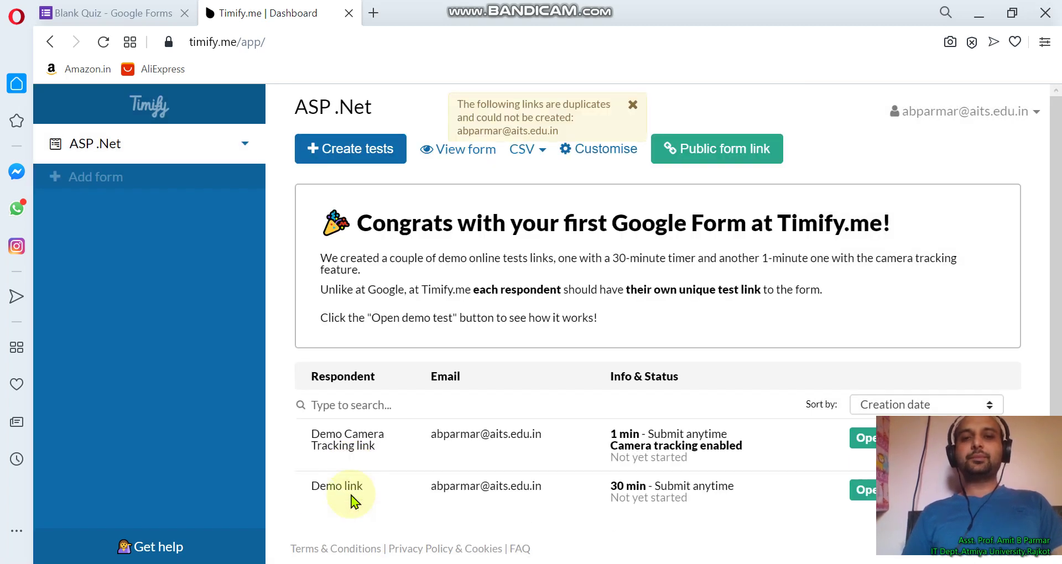
Open the 30-minute Demo link test in a new tab
scroll(485, 501, down, 1)
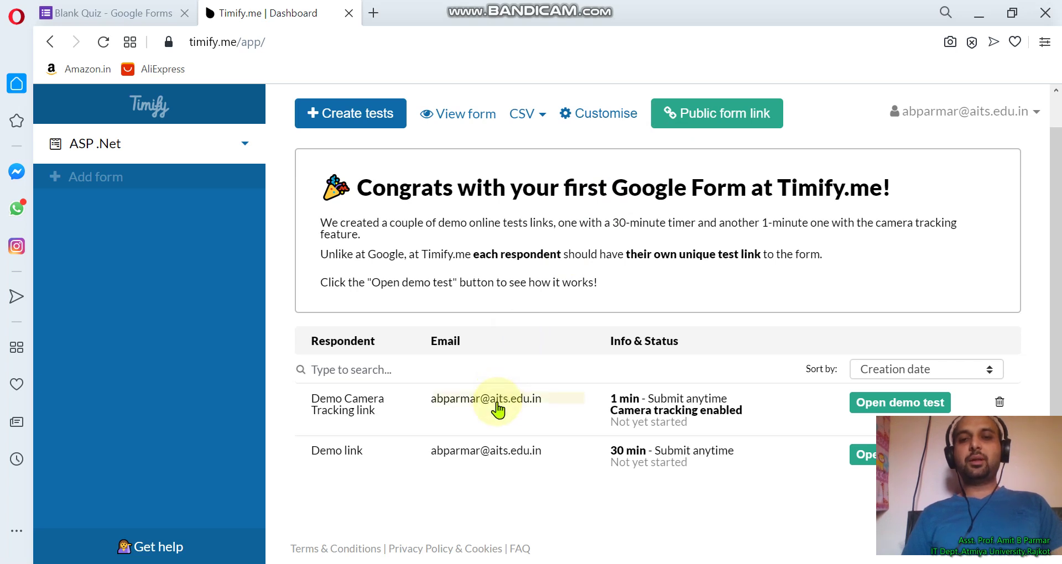
click(556, 452)
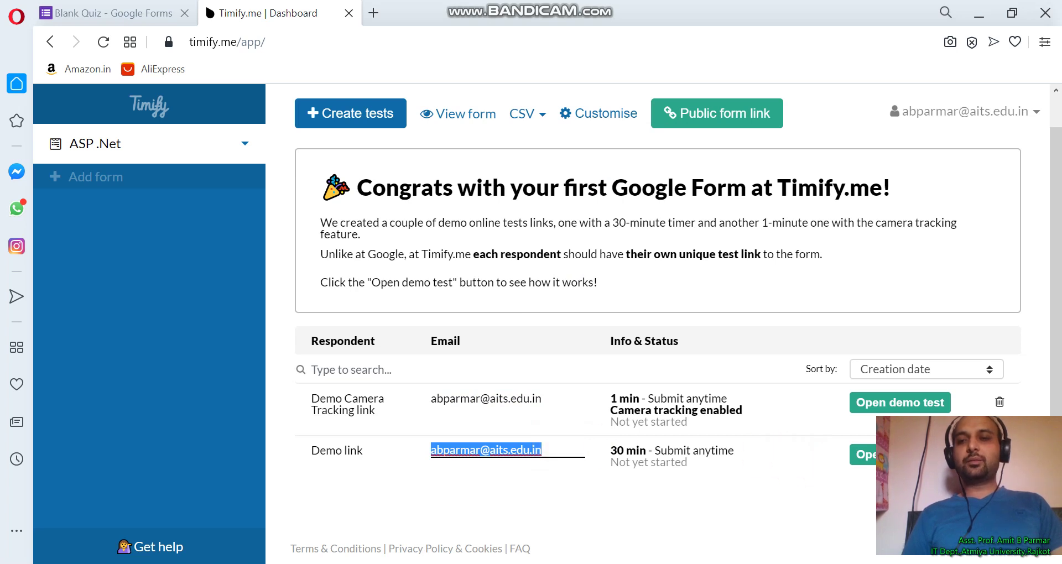
click(861, 454)
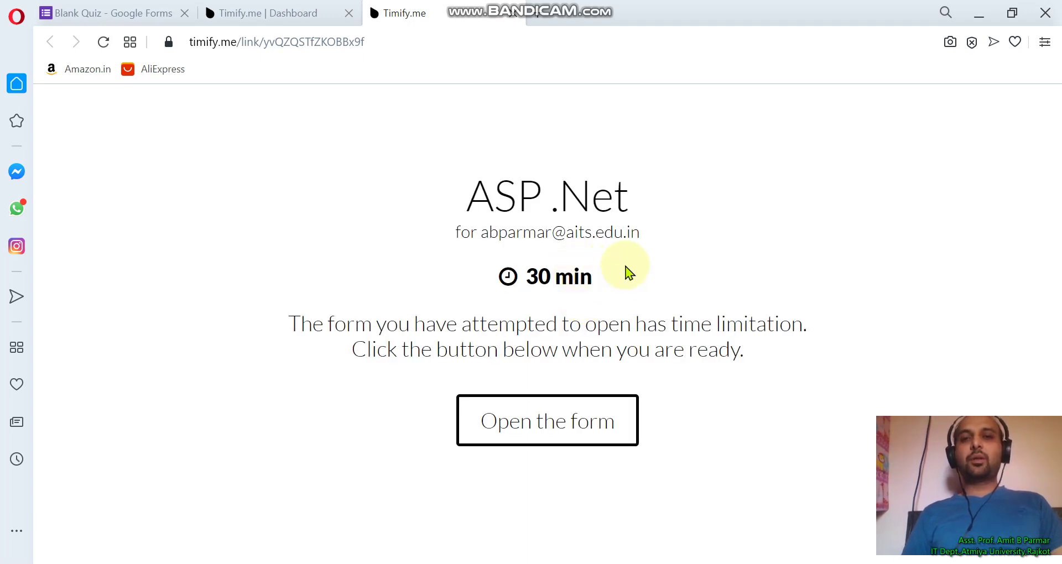
Start the timed form, answer Activex Server Page, submit, and view the score
click(564, 430)
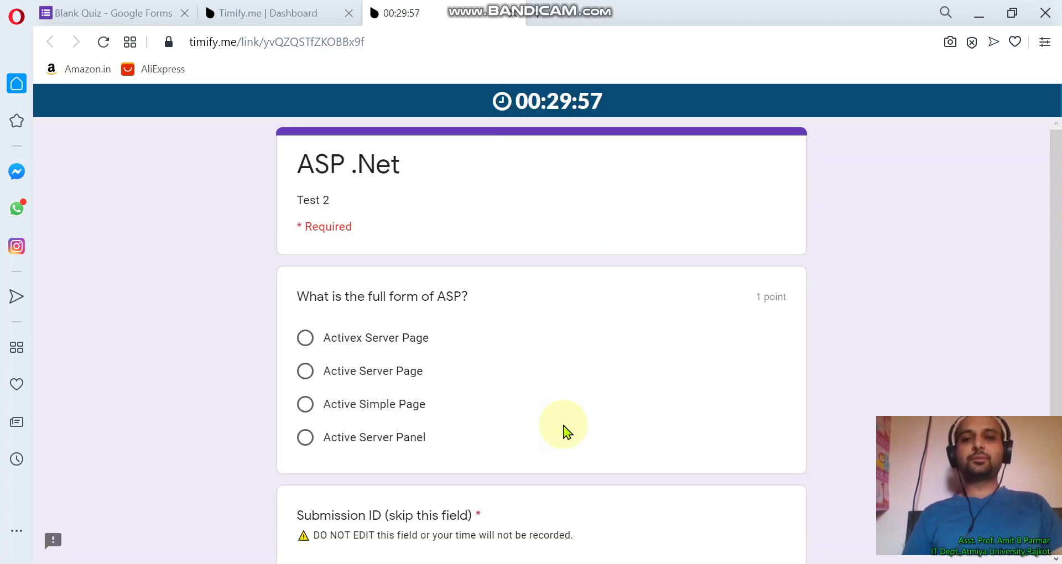
scroll(565, 412, down, 2)
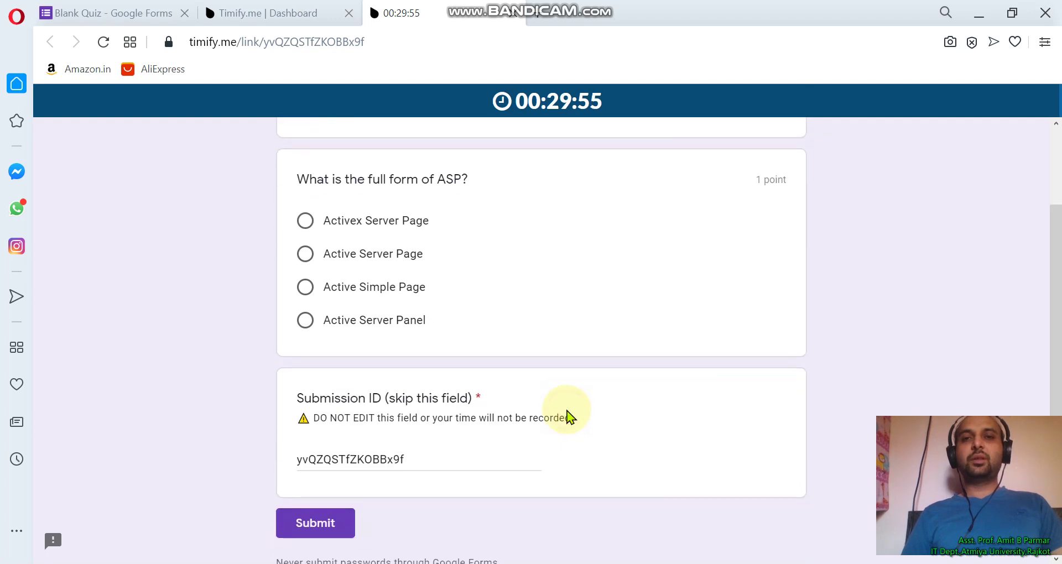
scroll(568, 415, up, 2)
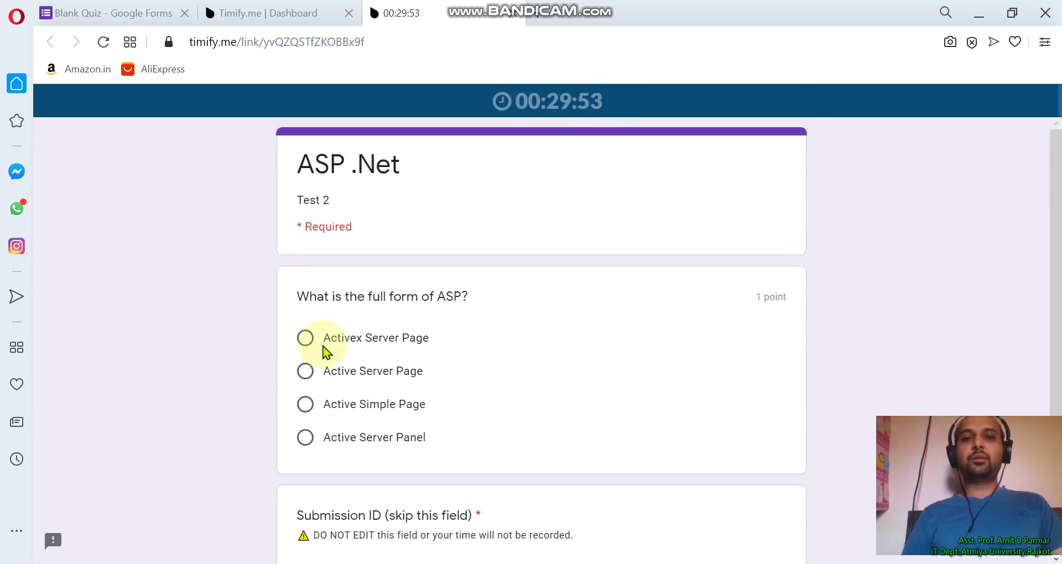
click(306, 340)
scroll(477, 420, down, 3)
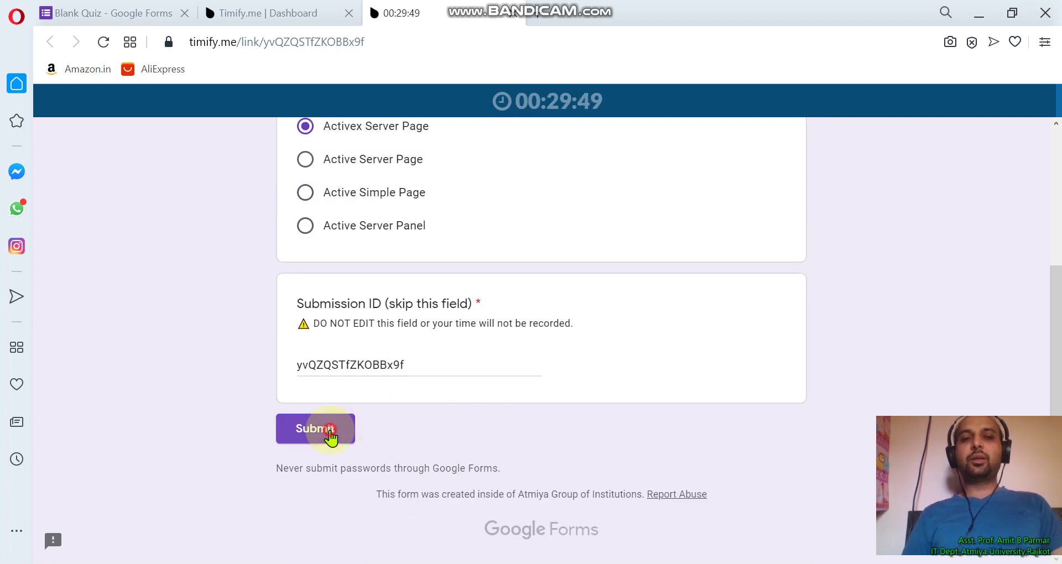
click(332, 437)
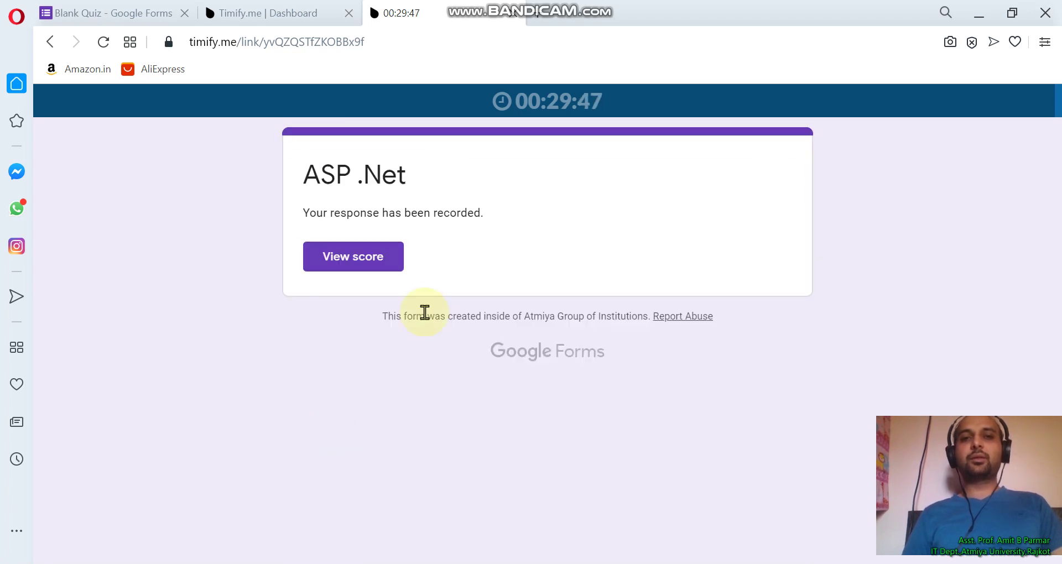
click(391, 268)
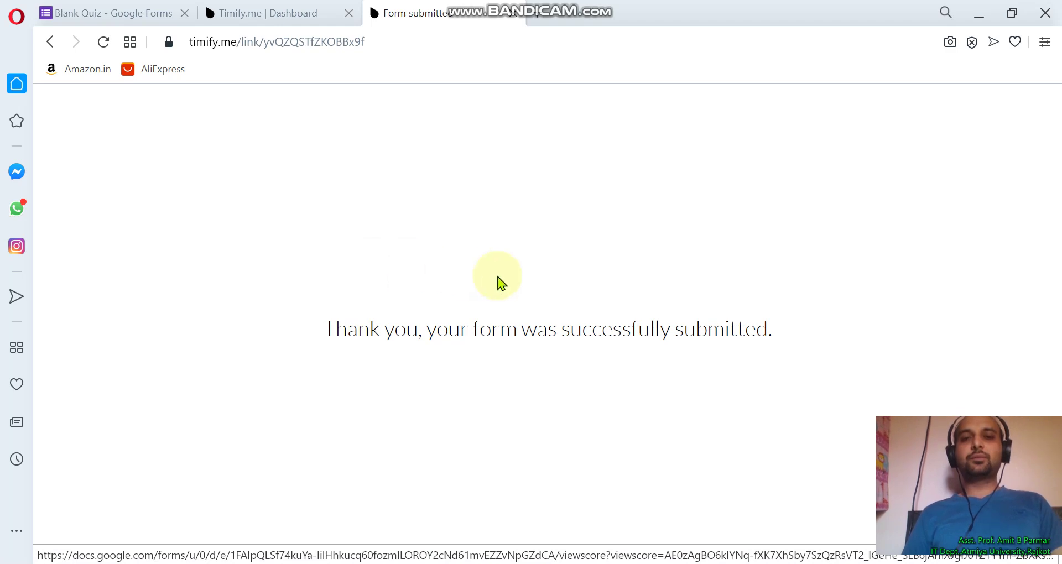
Back on the dashboard, start Create tests and add the respondent's e-mail address
click(297, 5)
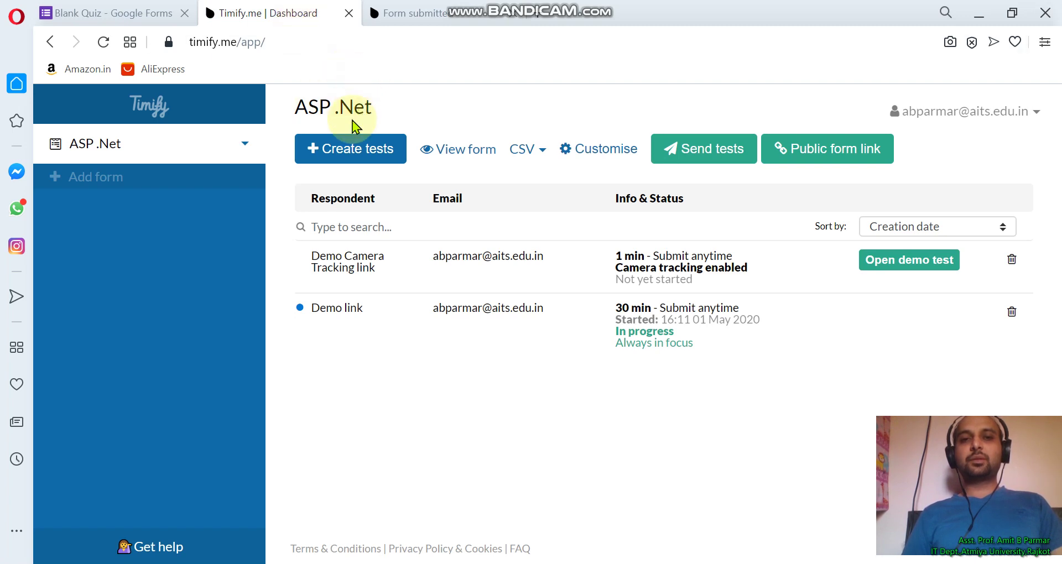
click(351, 145)
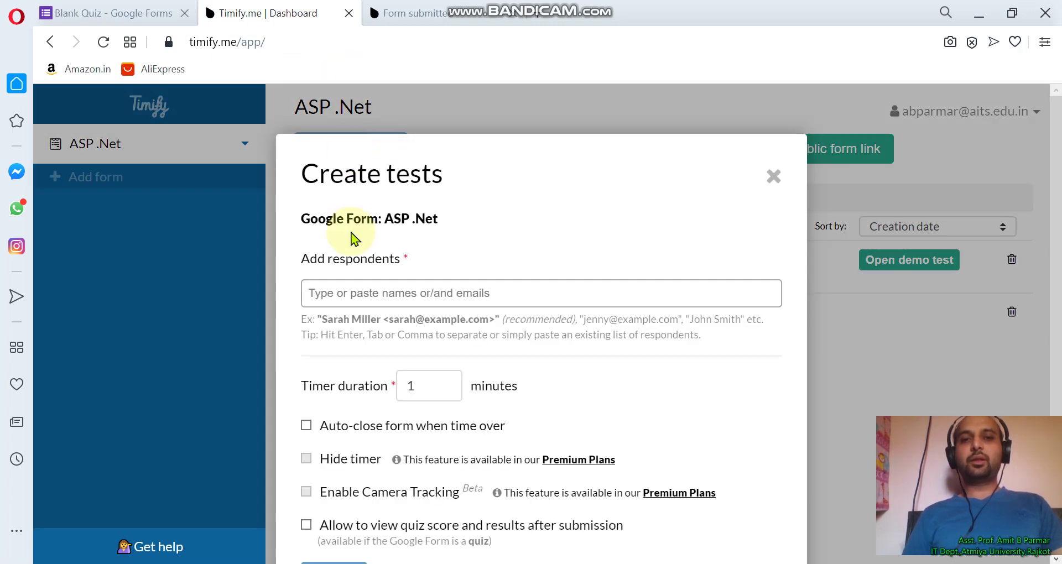
click(350, 292)
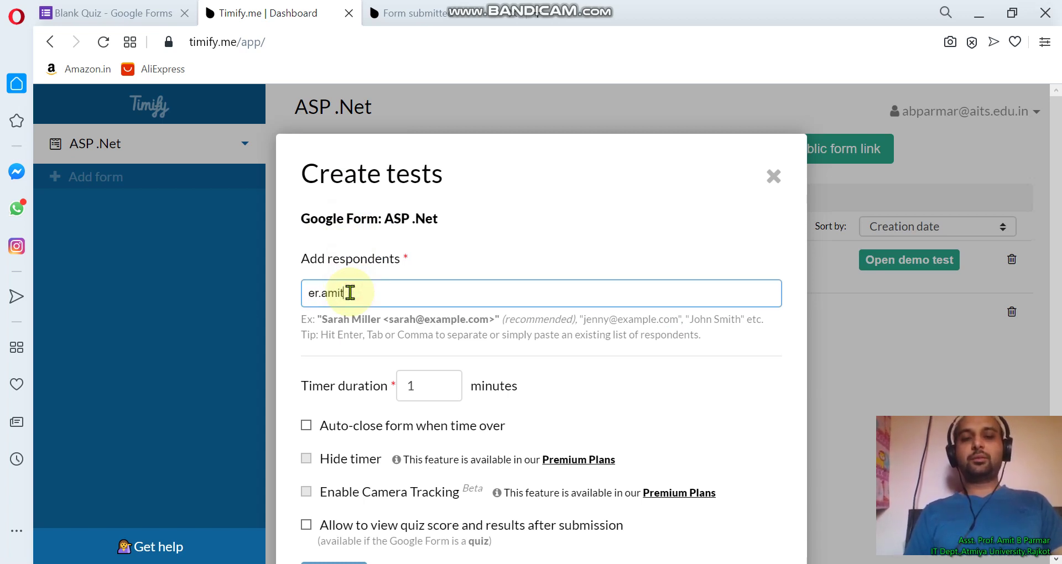
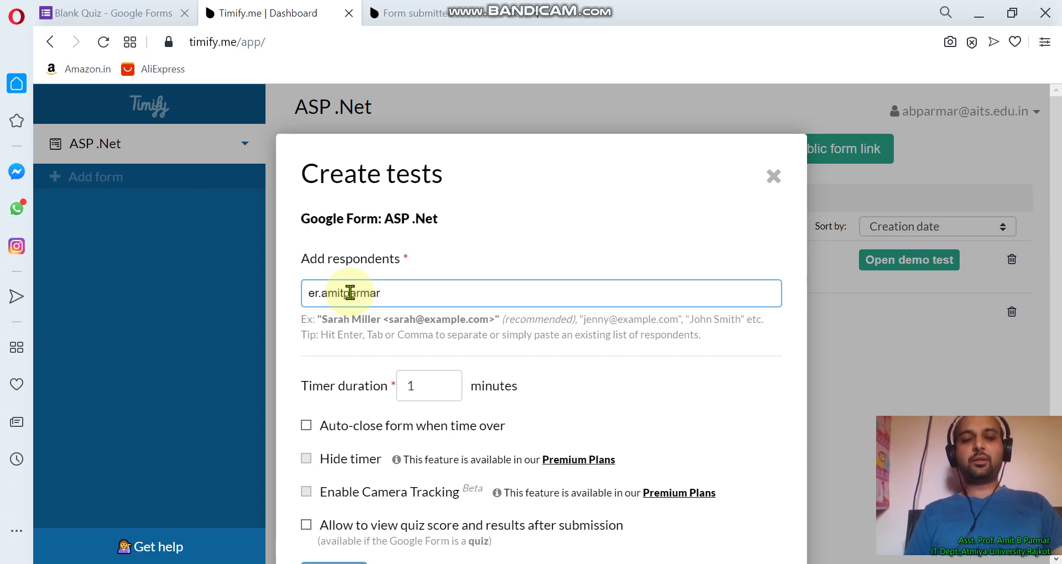
key(Return)
Set the timer to 20 minutes, enable Auto-close and quiz score, and create the test
click(438, 381)
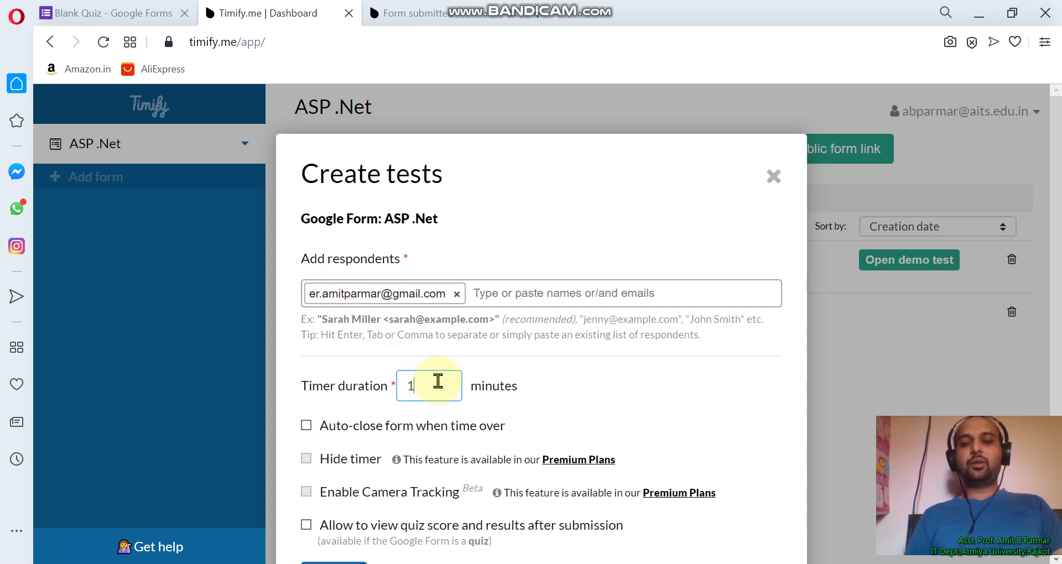
key(BackSpace)
text(20)
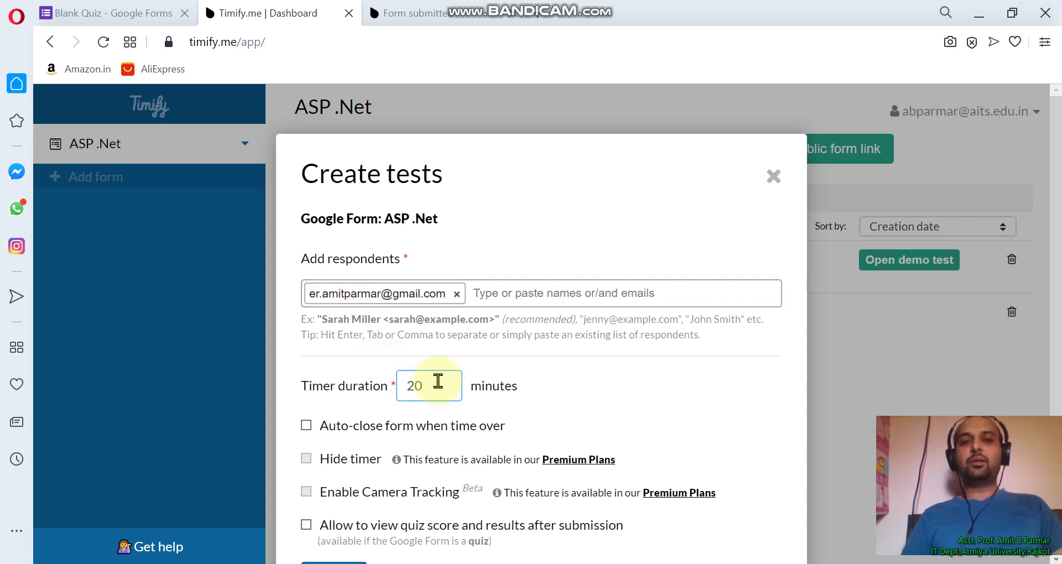
scroll(465, 424, down, 2)
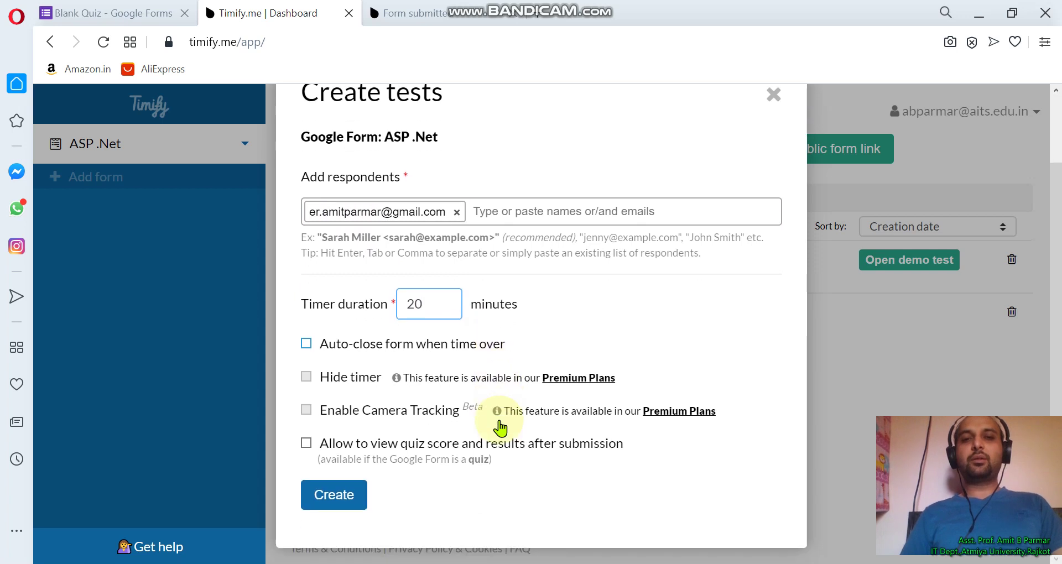
click(305, 344)
click(306, 481)
click(330, 535)
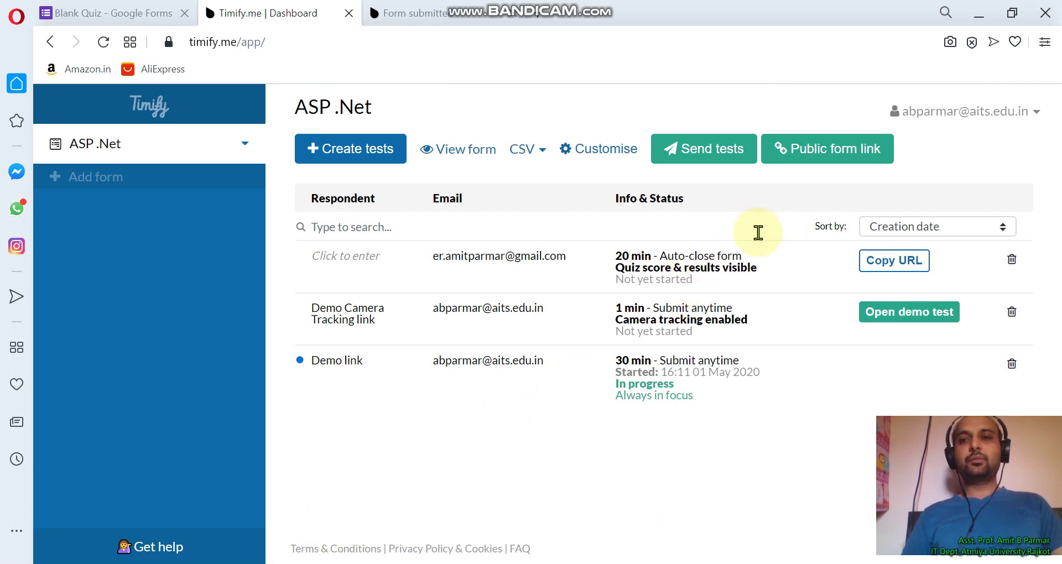
Grant the new respondent's test access through the public form link
click(807, 150)
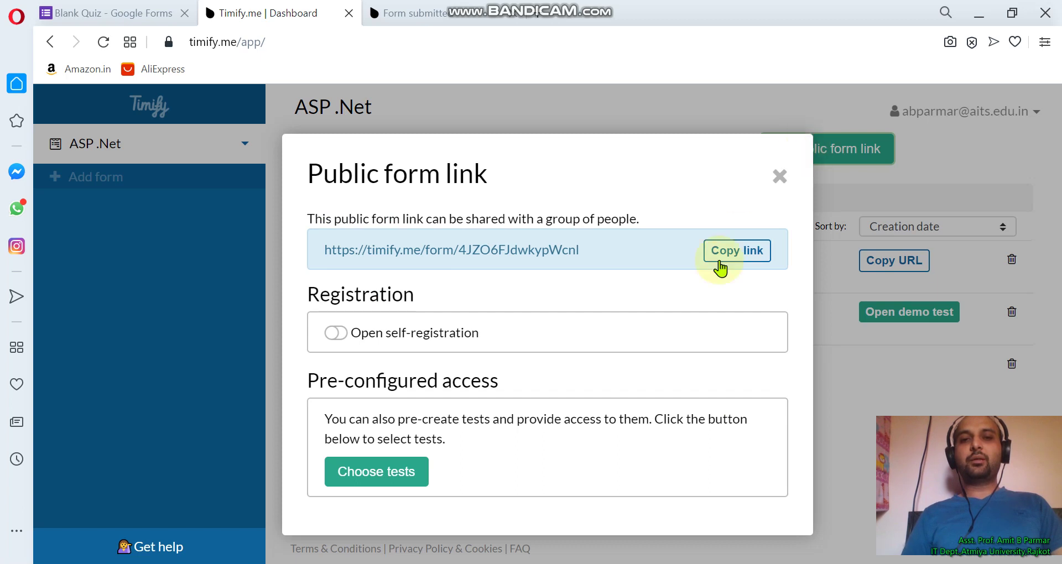
click(391, 479)
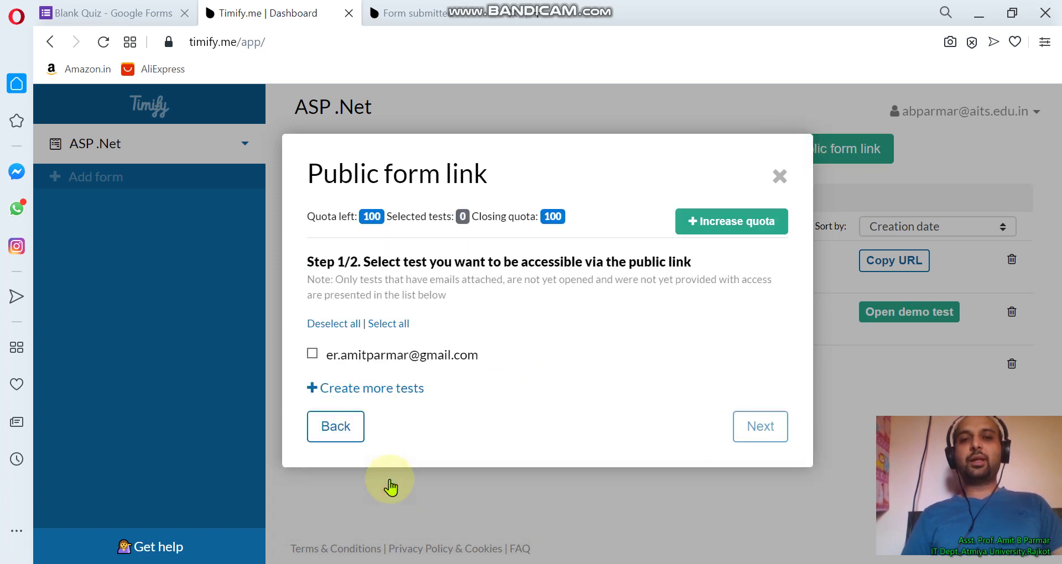
click(377, 359)
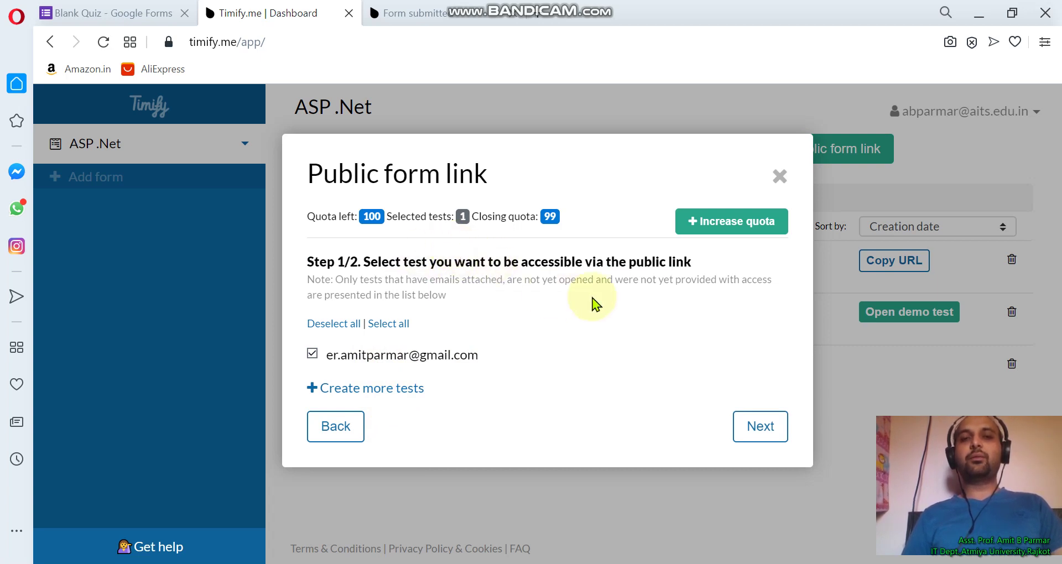
click(756, 438)
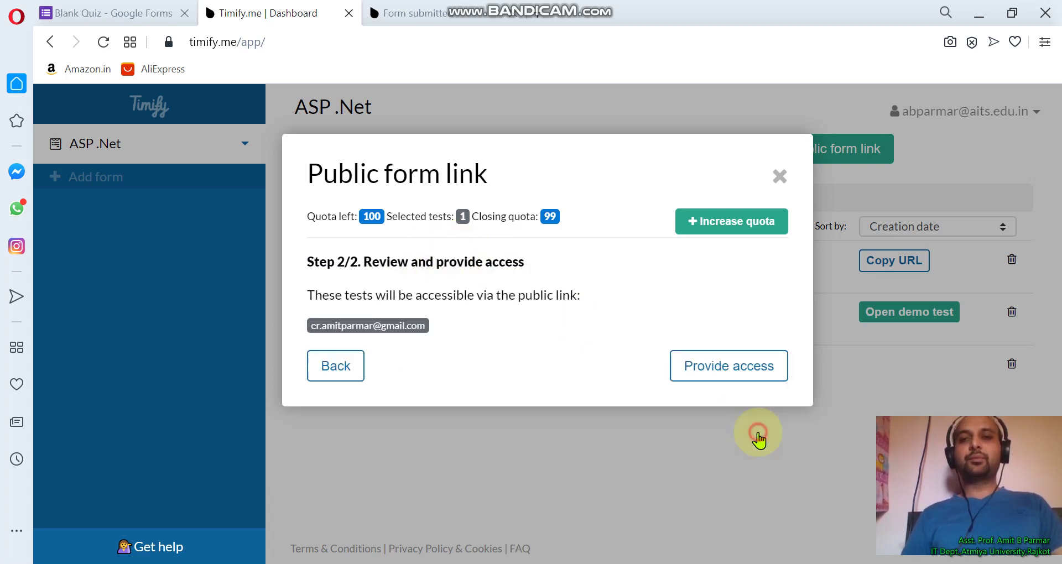
click(742, 369)
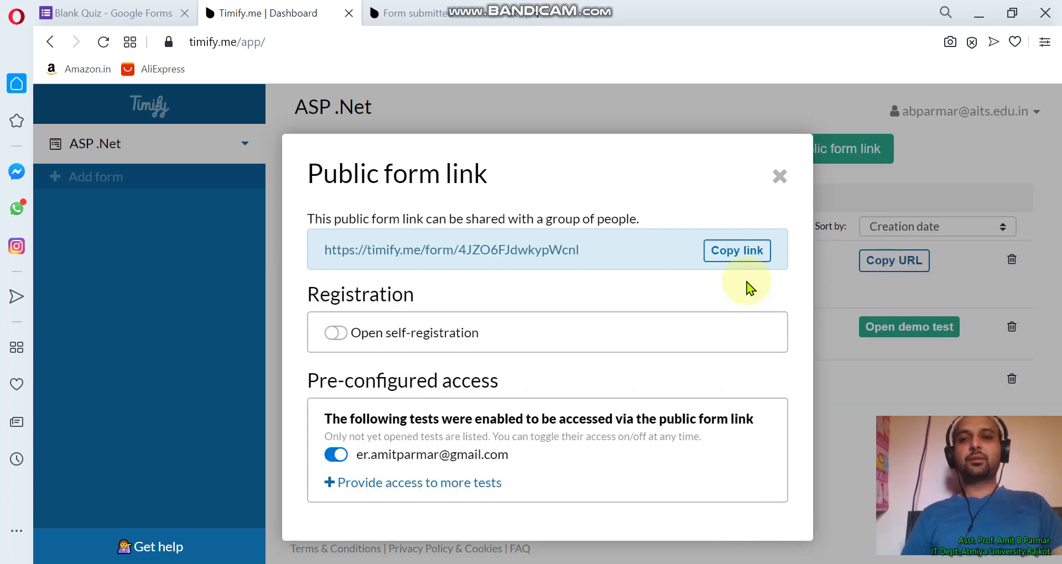
Copy the public form link, close its details, and copy the 20-minute test's URL
click(745, 250)
click(780, 177)
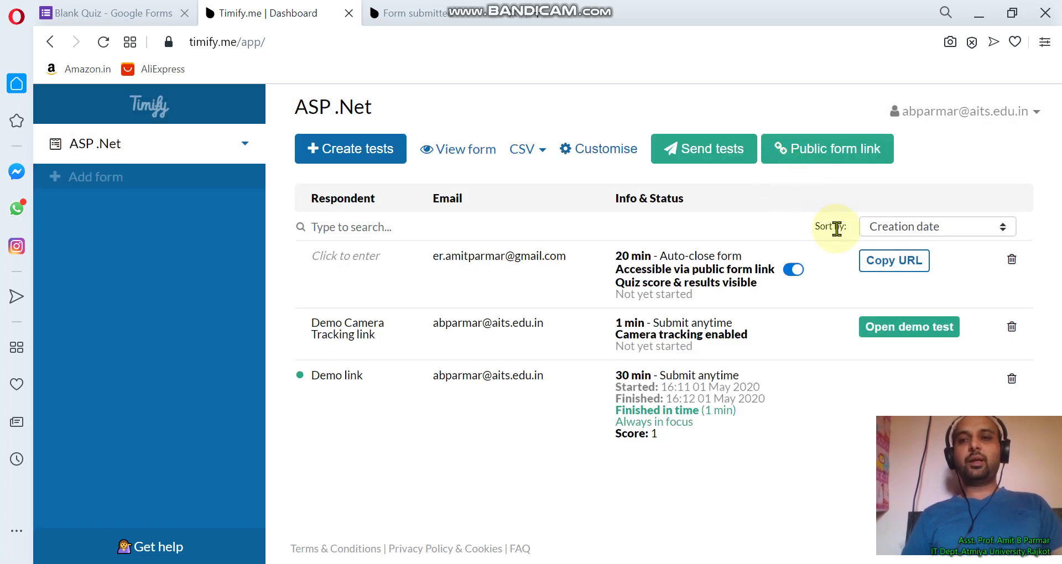
click(902, 266)
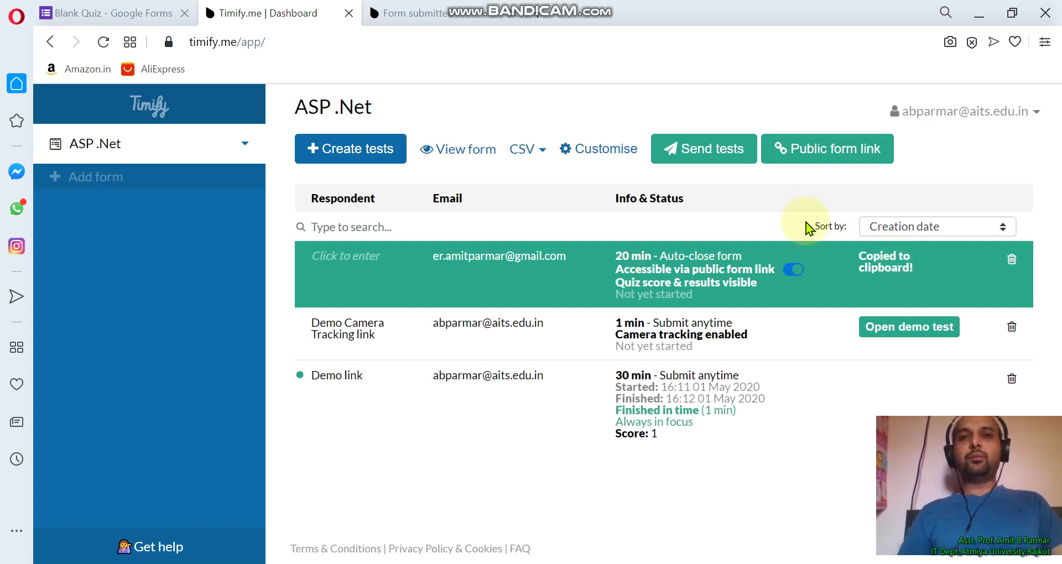
Load the copied test link in a new browser tab
key(ctrl+t)
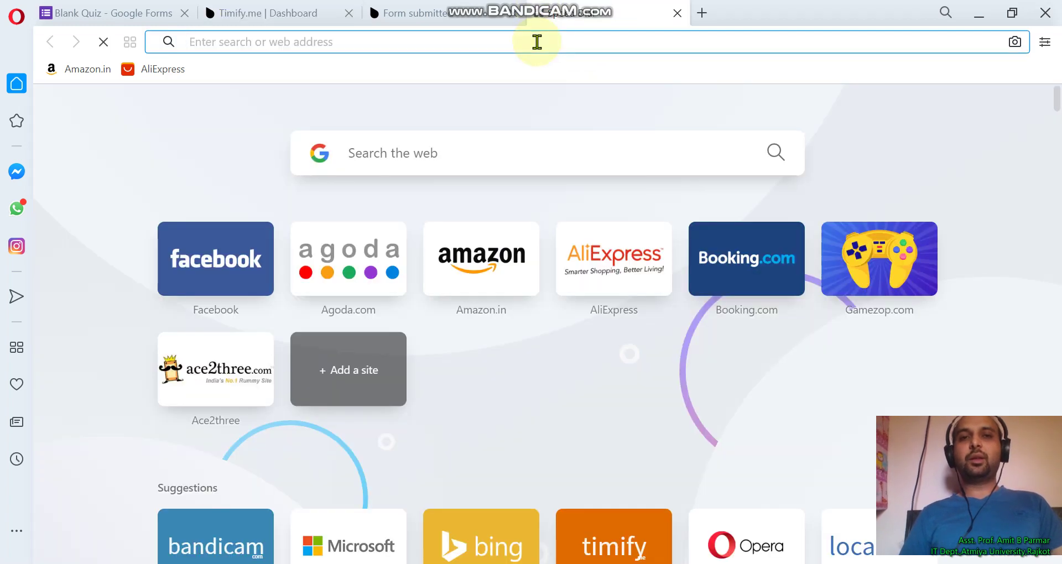
key(ctrl+v)
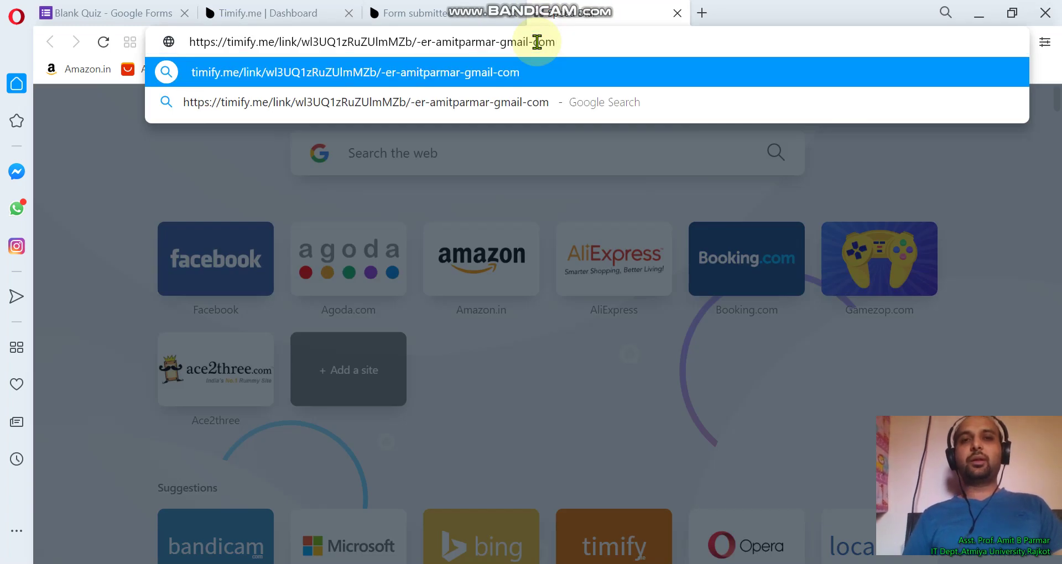
key(Return)
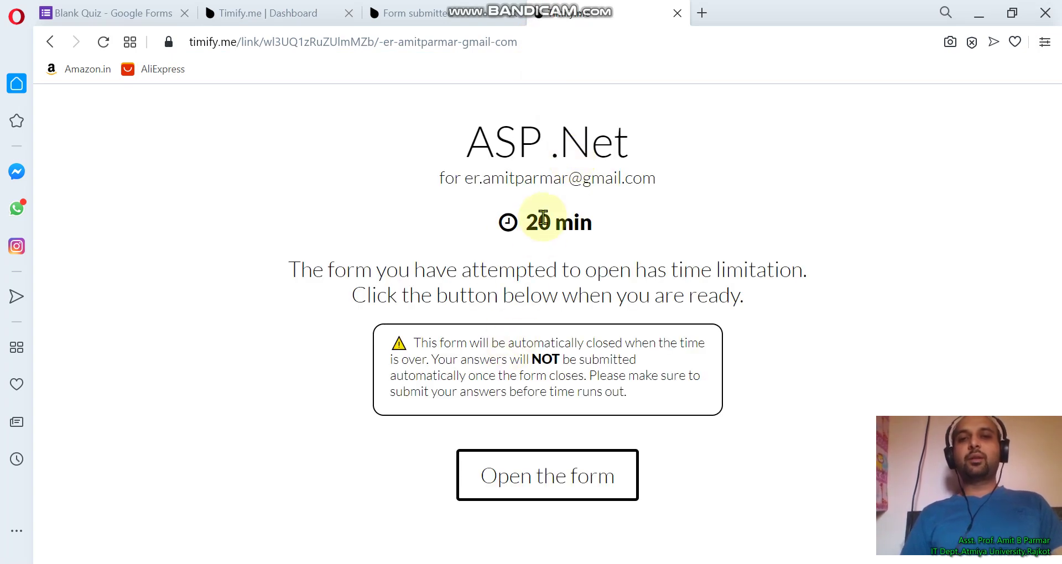
Start the 20-minute form, answer Activex Server Page, submit, and view the 1/1 score
click(522, 484)
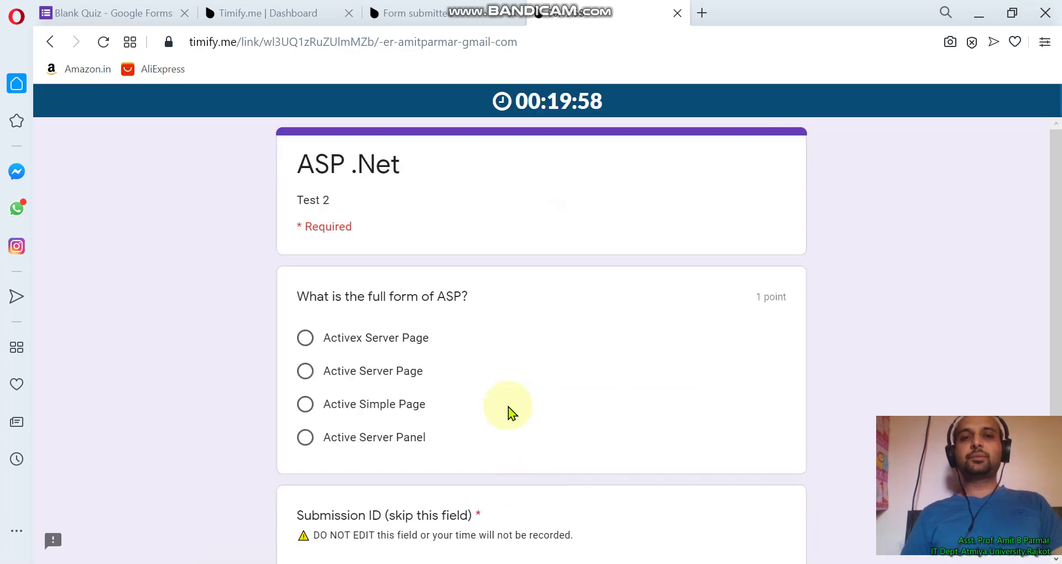
scroll(508, 407, down, 3)
scroll(507, 410, up, 2)
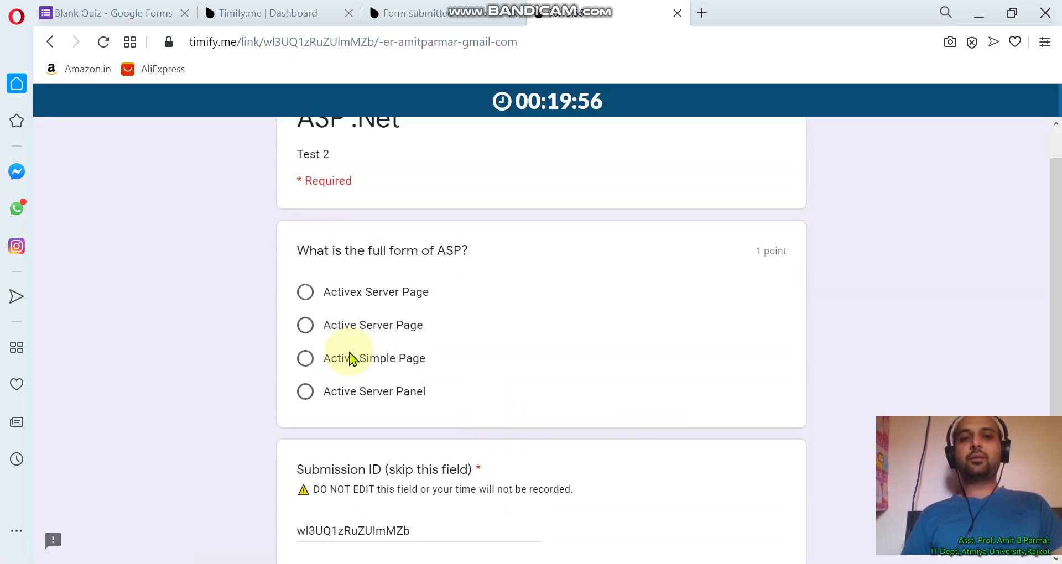
click(305, 292)
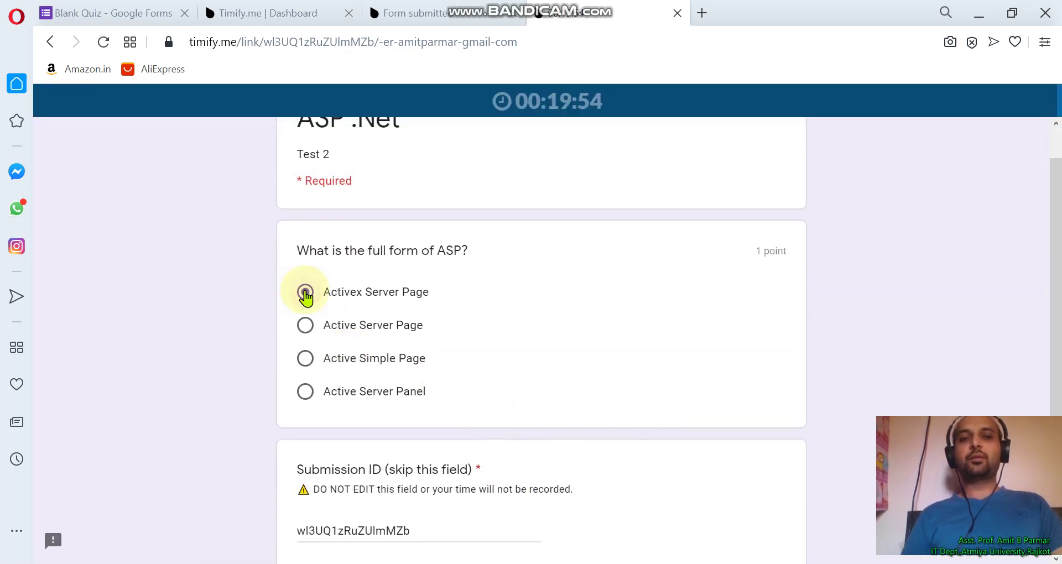
scroll(367, 475, down, 3)
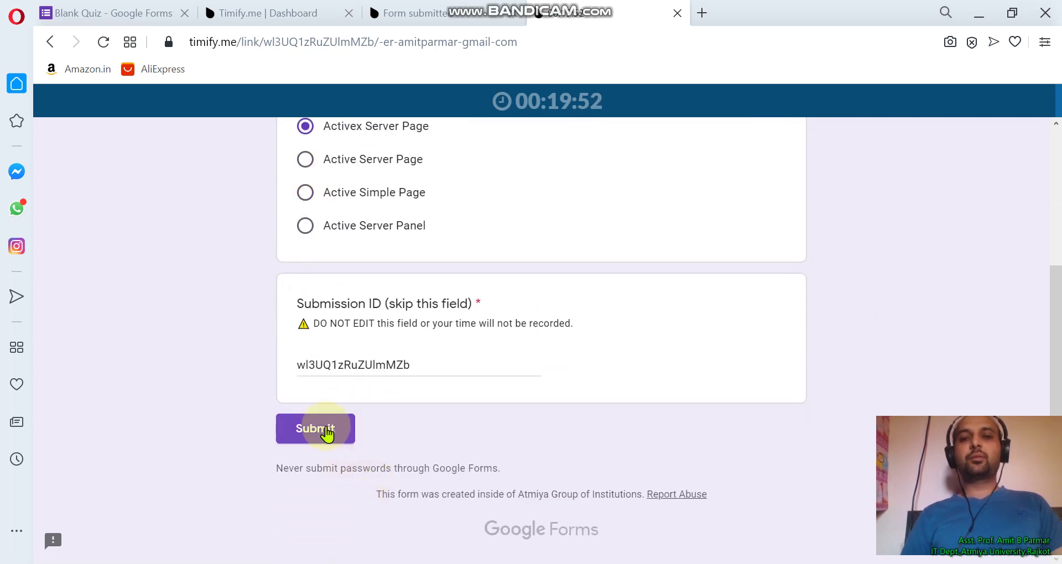
click(326, 431)
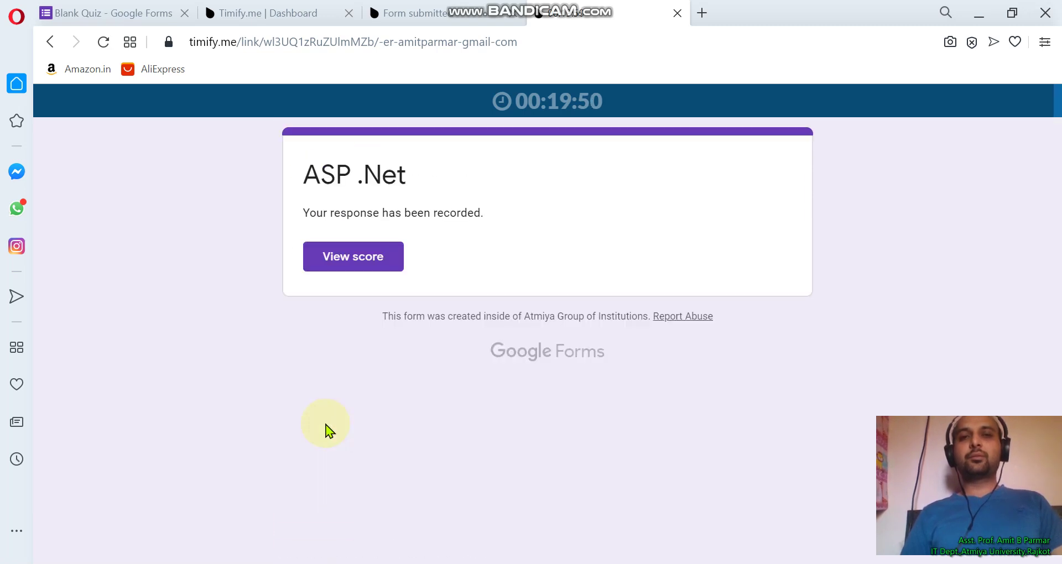
click(336, 270)
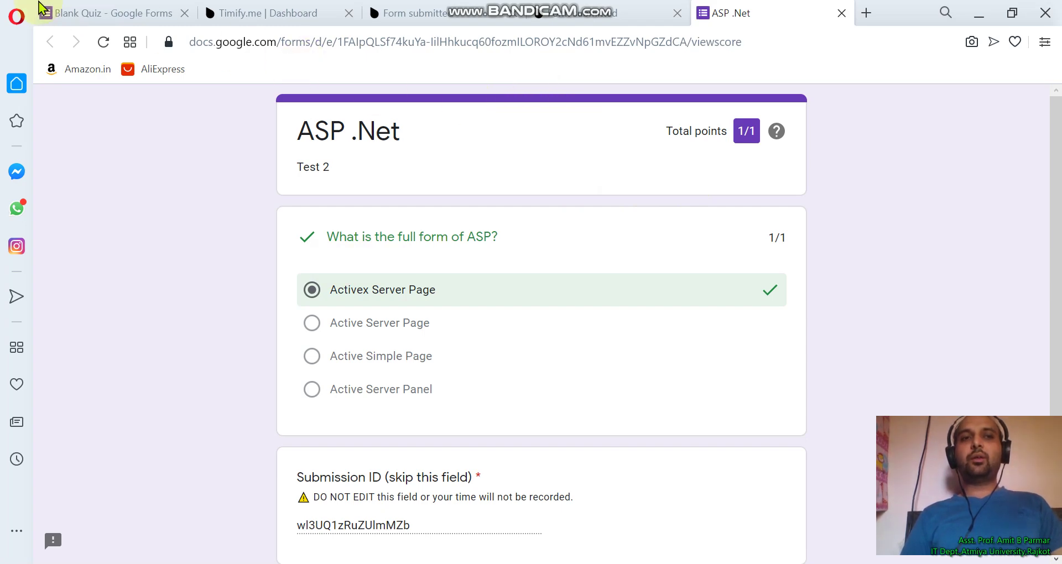
In the Blank Quiz settings, turn on email address collection and show a progress bar
click(85, 13)
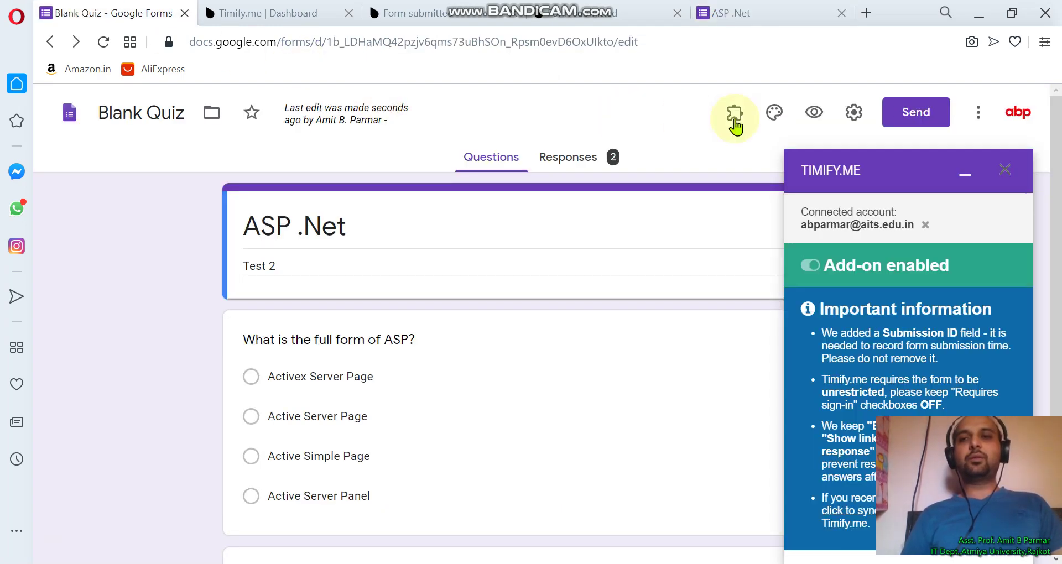
click(857, 115)
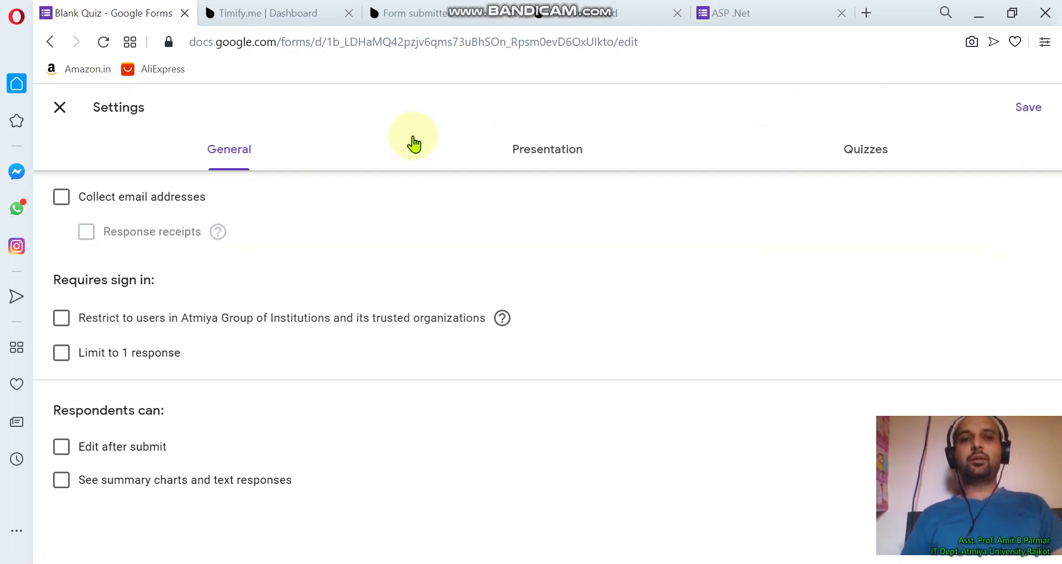
click(62, 204)
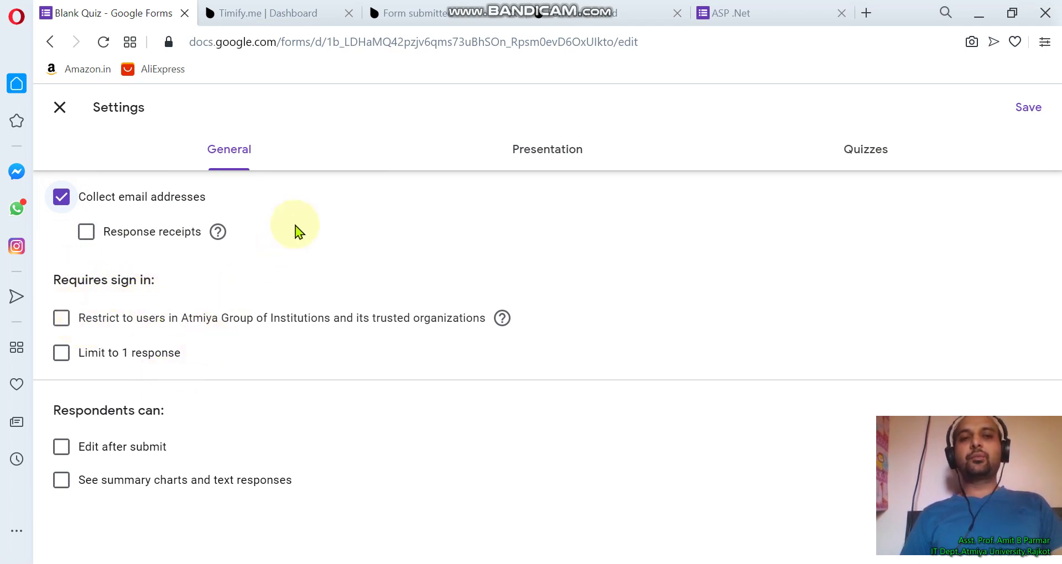
click(575, 150)
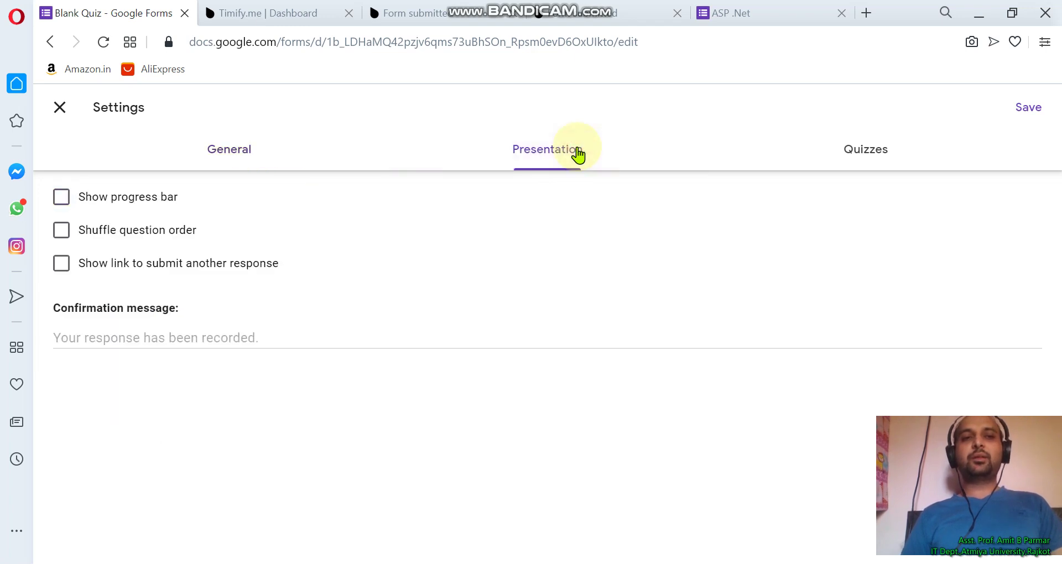
click(93, 206)
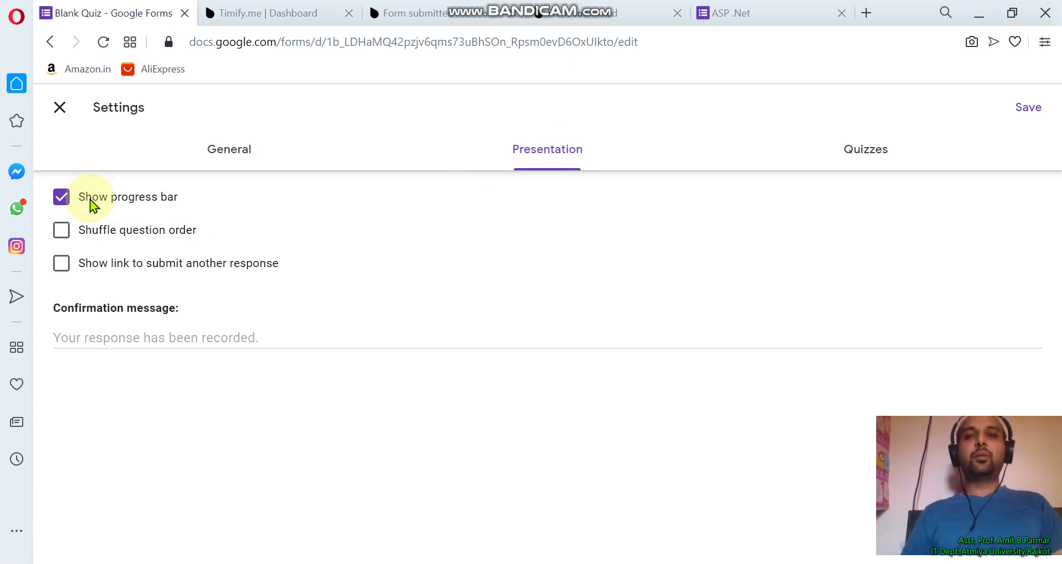
Set quiz grades to release later, after manual review, and save the settings
click(839, 157)
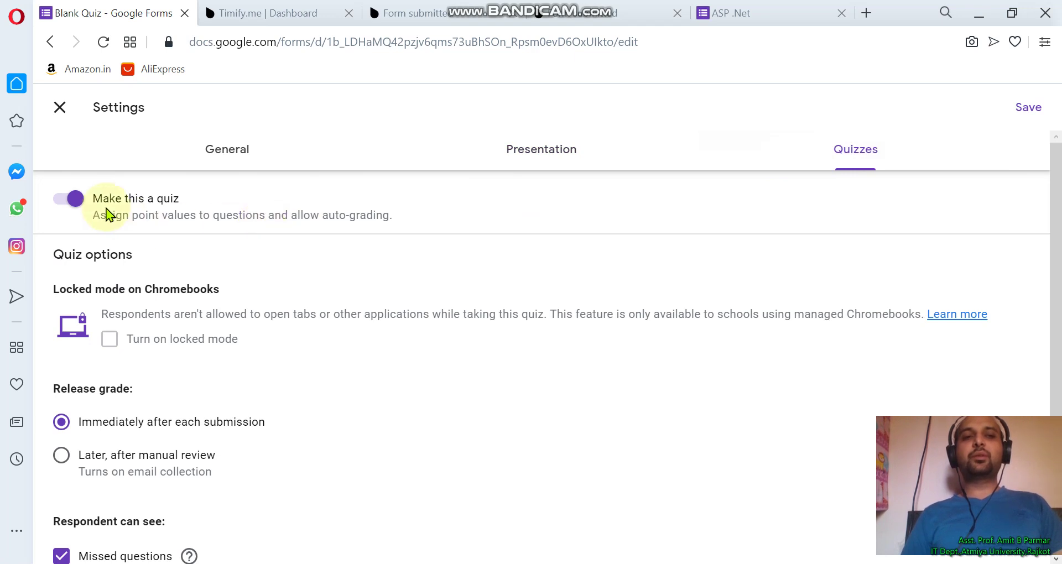
click(68, 208)
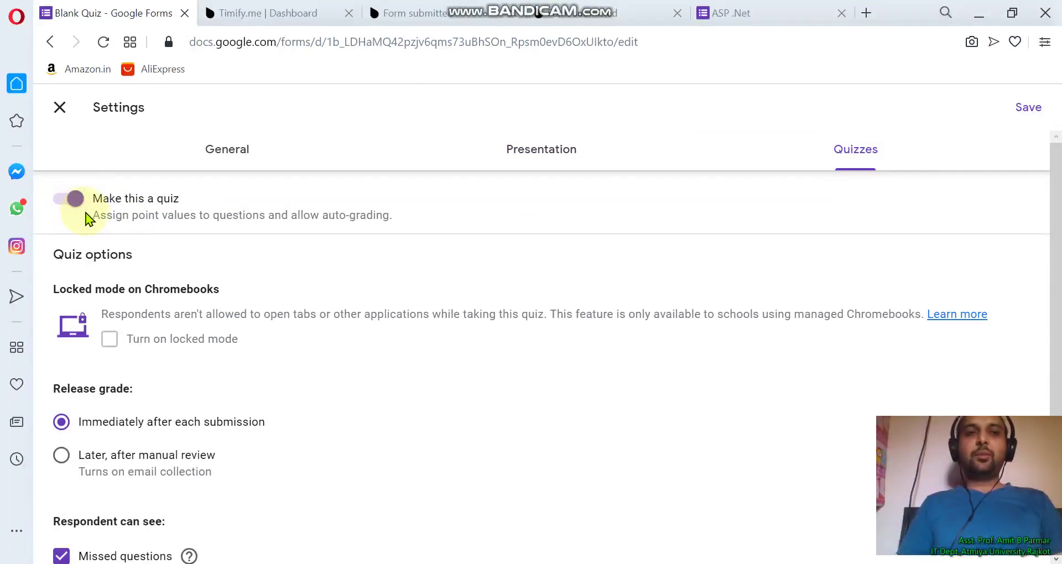
scroll(202, 338, down, 1)
scroll(201, 334, down, 1)
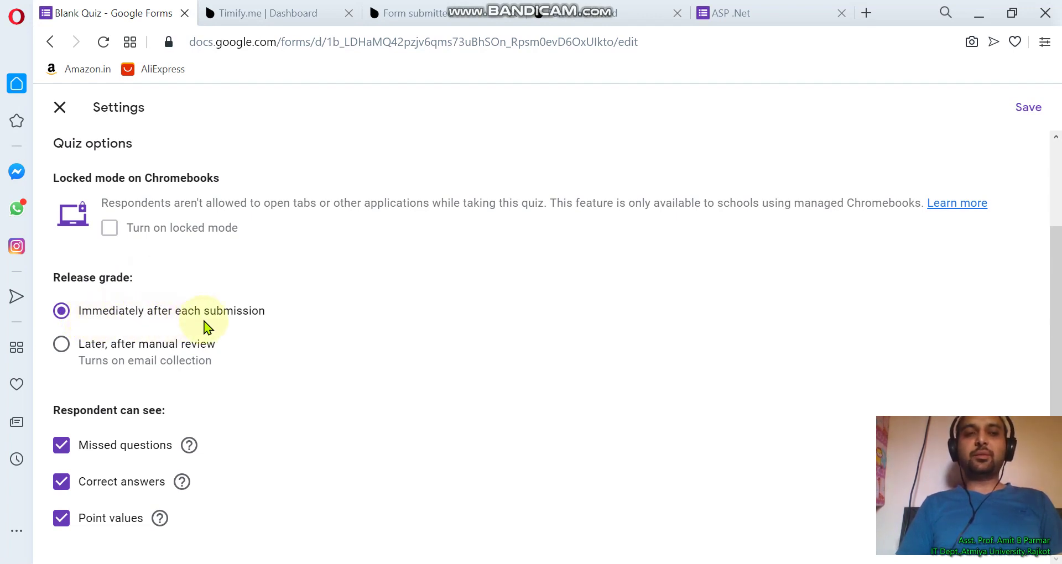
click(276, 361)
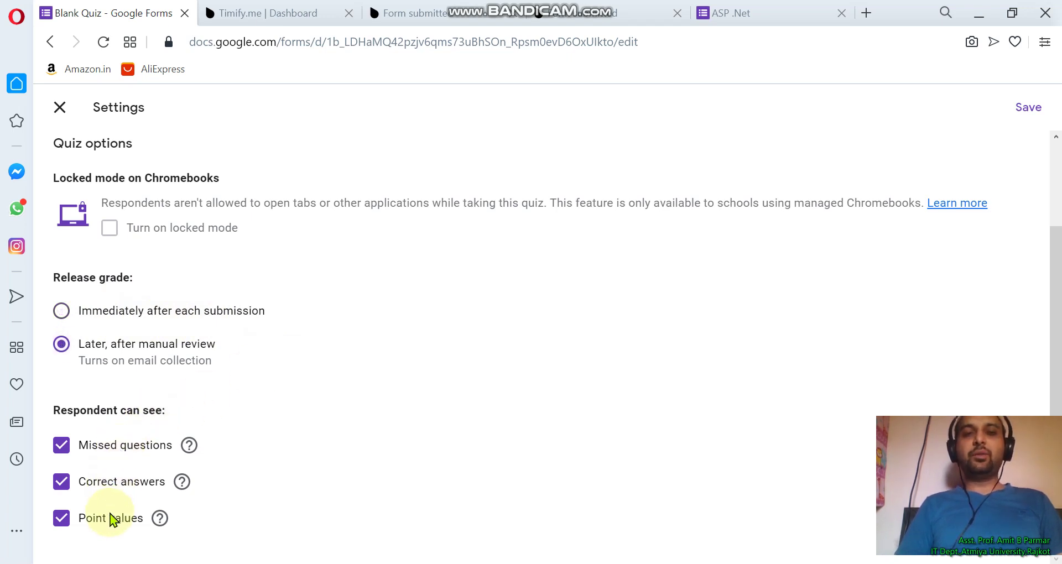
scroll(553, 374, up, 3)
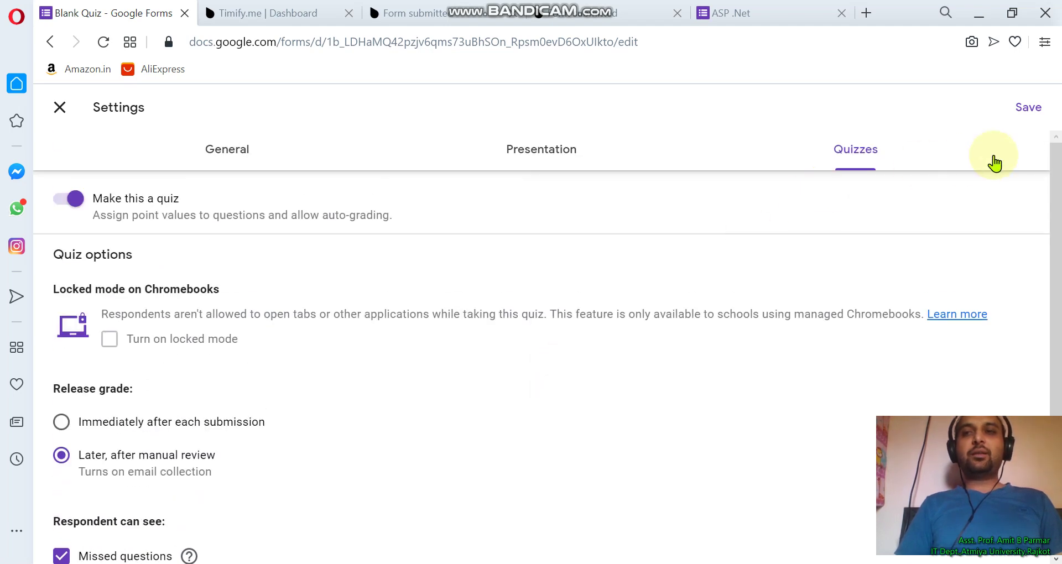
click(1028, 108)
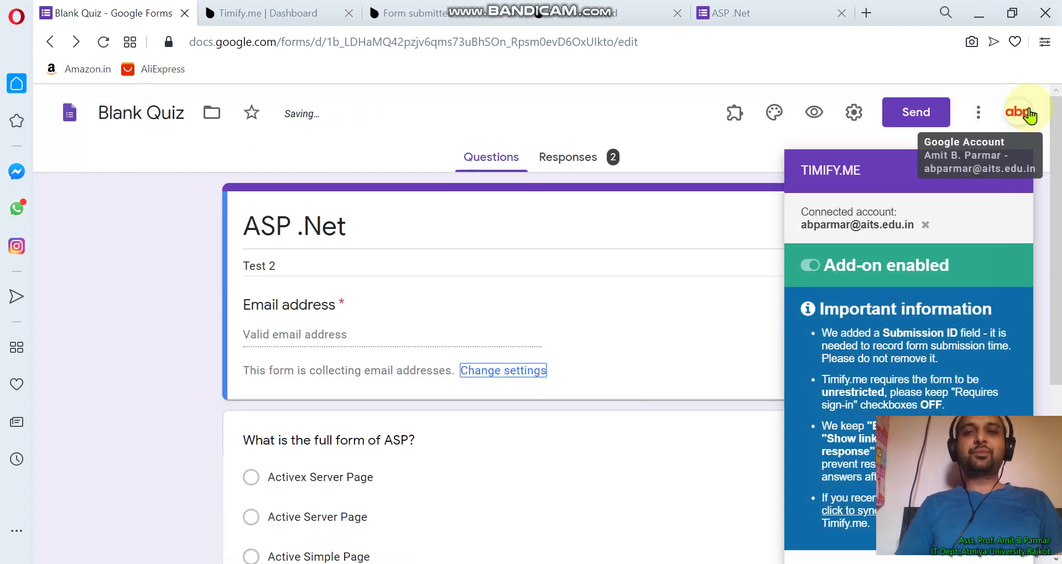
Switch to PowerPoint to display the THANK YOU slide with the Atmiya University logo
mouse_move(666, 563)
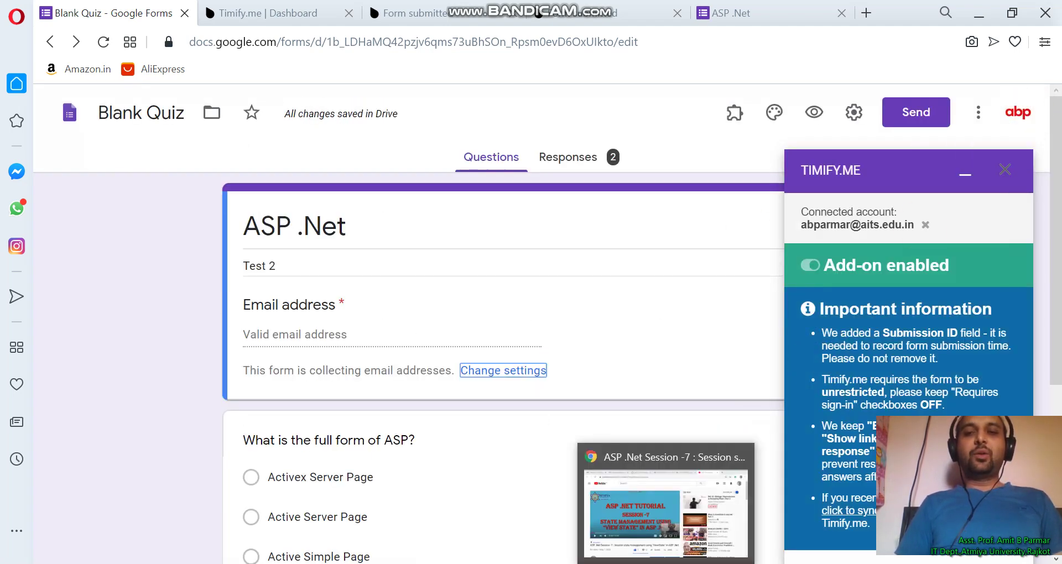
click(736, 563)
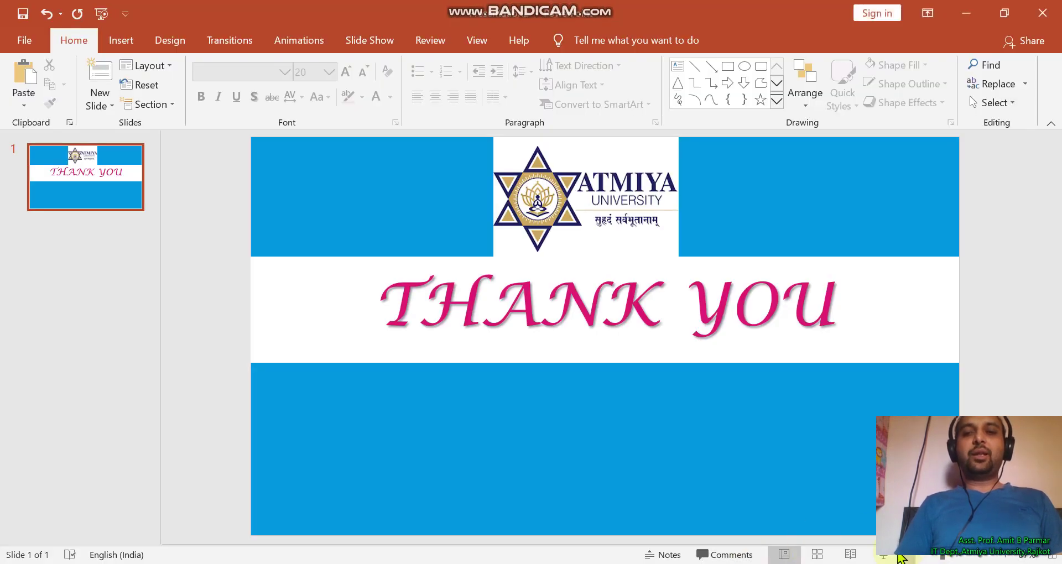